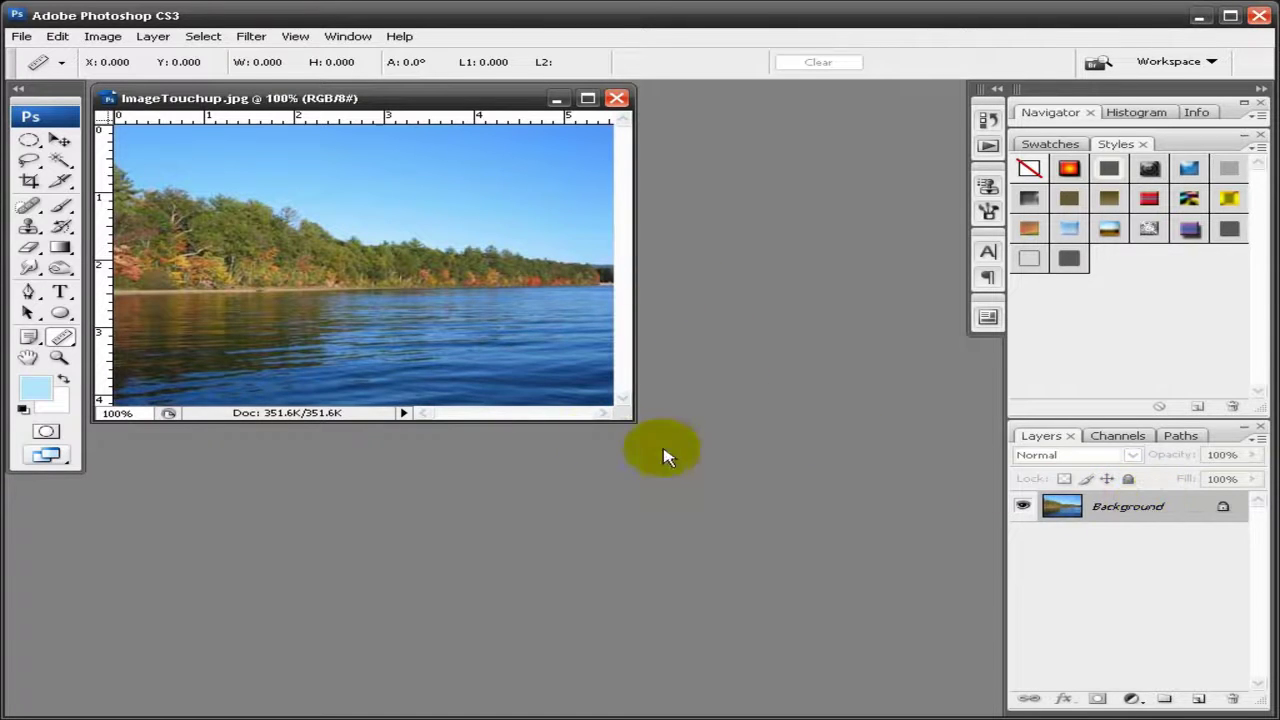
Duplicate the Background layer to create a Background copy.
right_click(1166, 506)
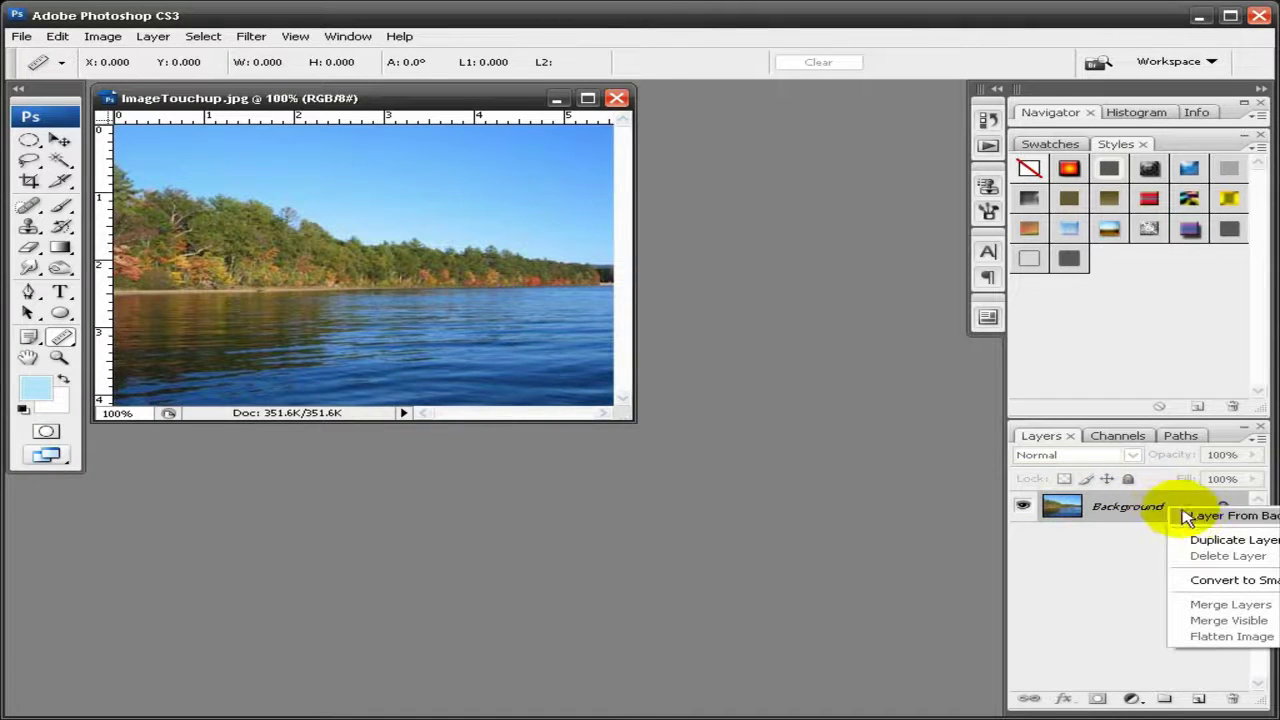
click(1208, 543)
click(670, 238)
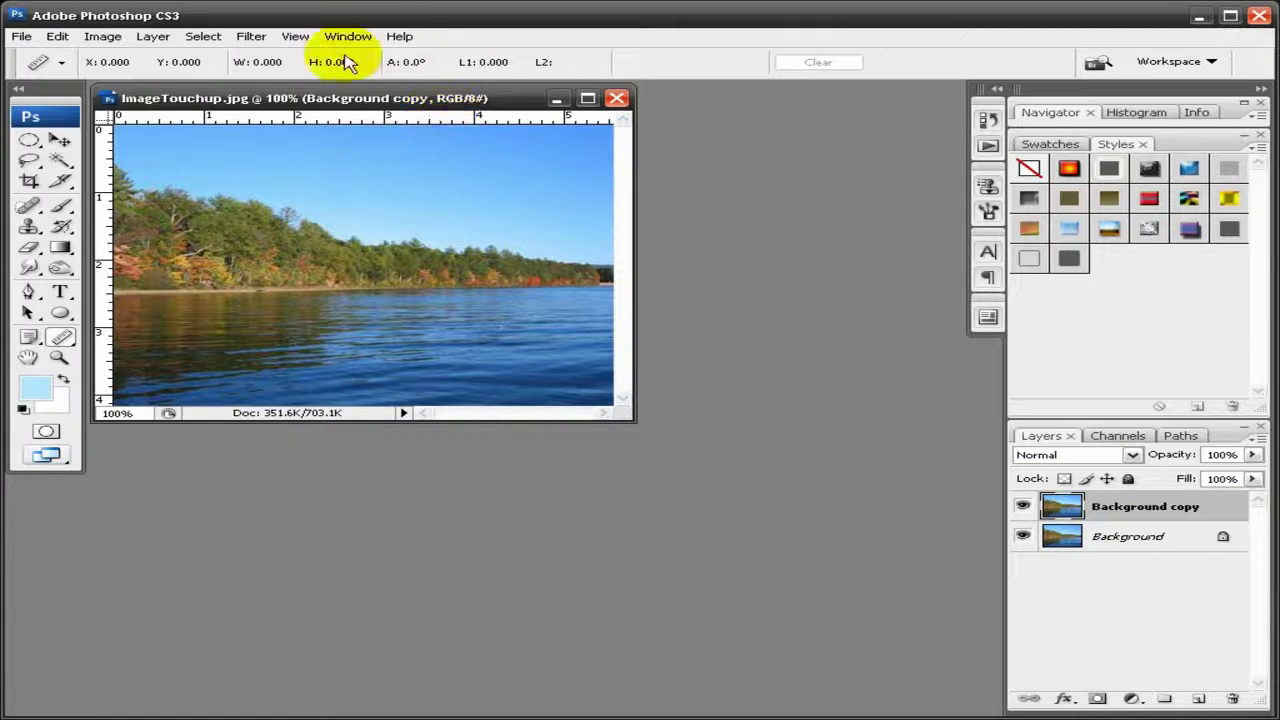
Set the Levels auto-colour targets to shadows 10,10,10 and highlights 245,245,245.
click(103, 36)
mouse_move(140, 82)
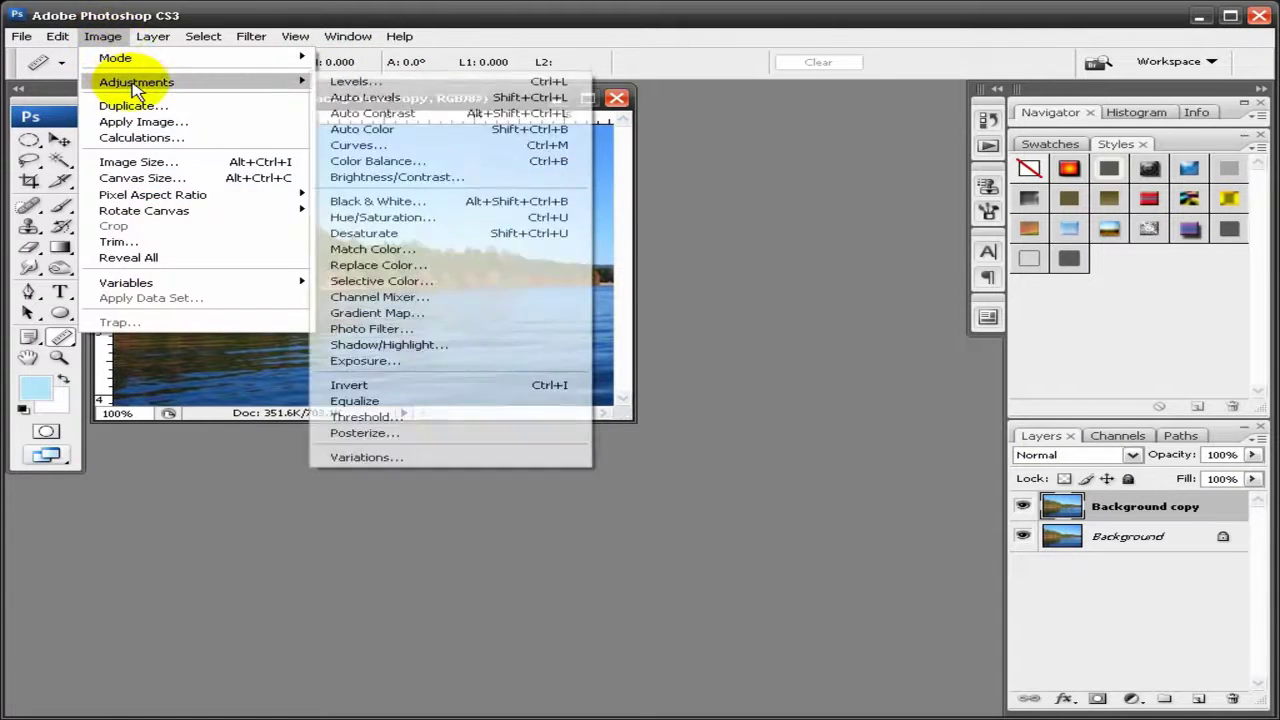
click(372, 84)
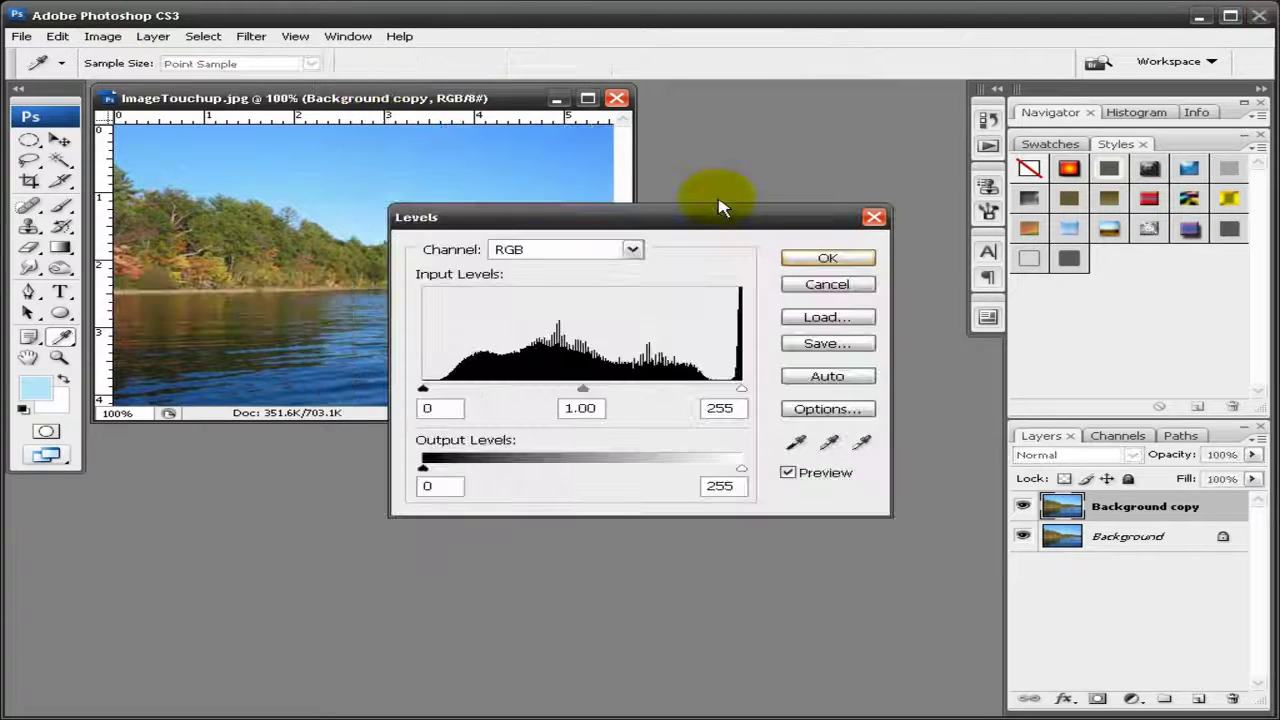
click(820, 413)
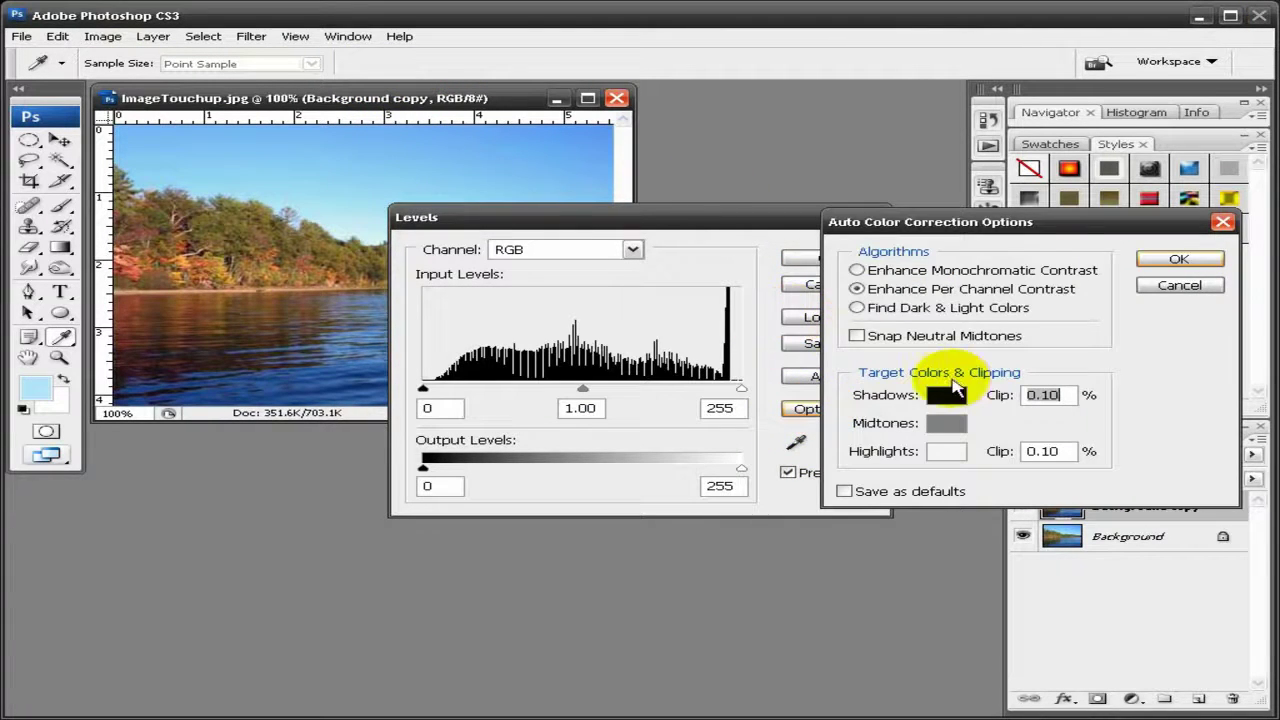
click(947, 394)
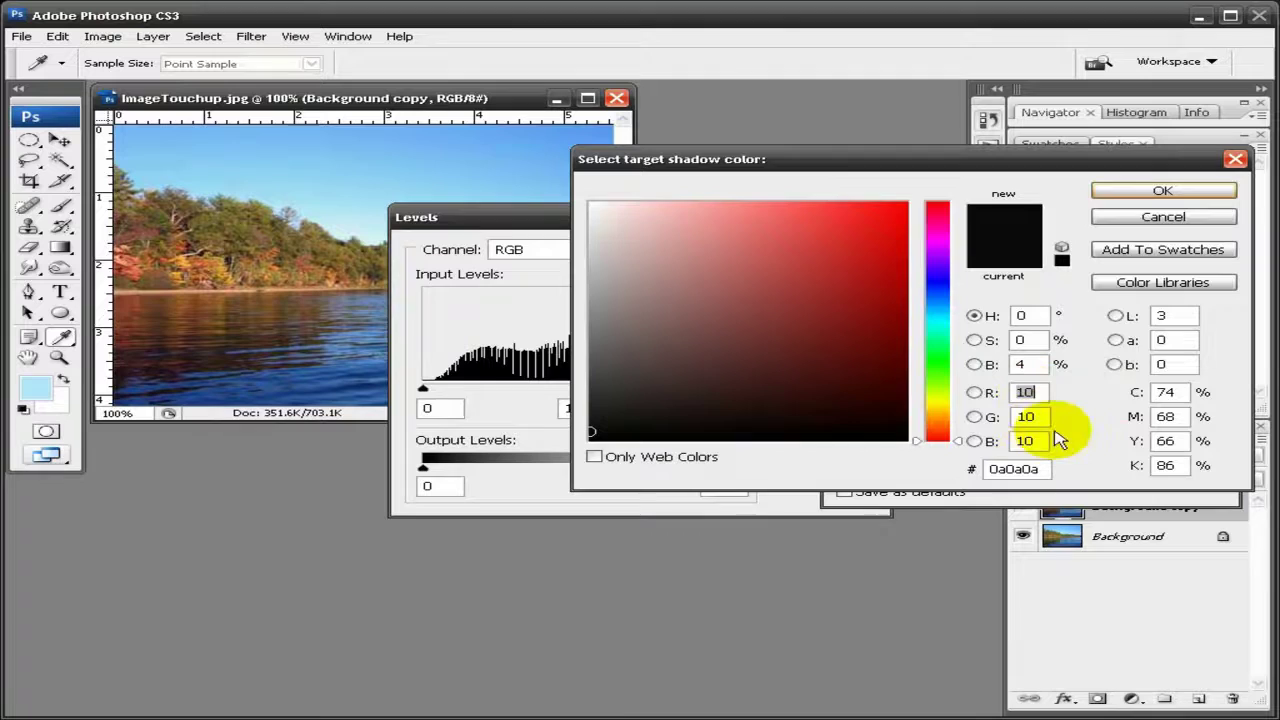
click(1190, 190)
click(948, 445)
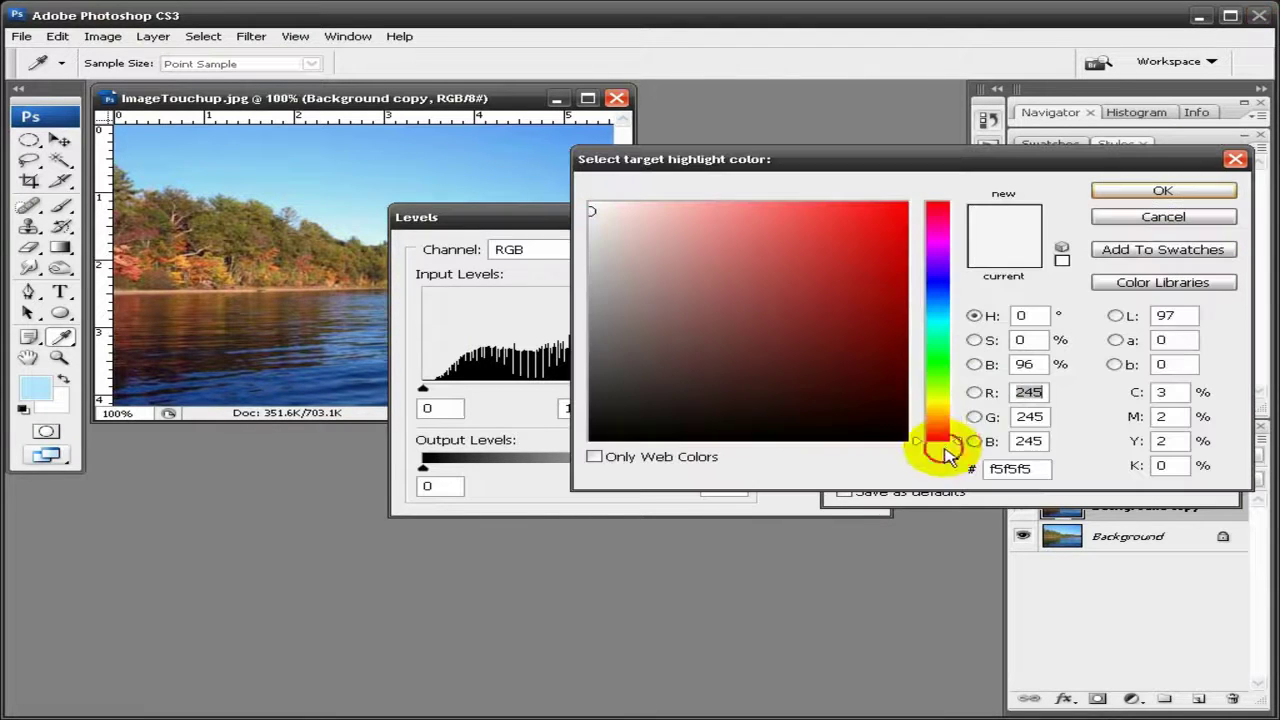
click(1163, 190)
click(1165, 259)
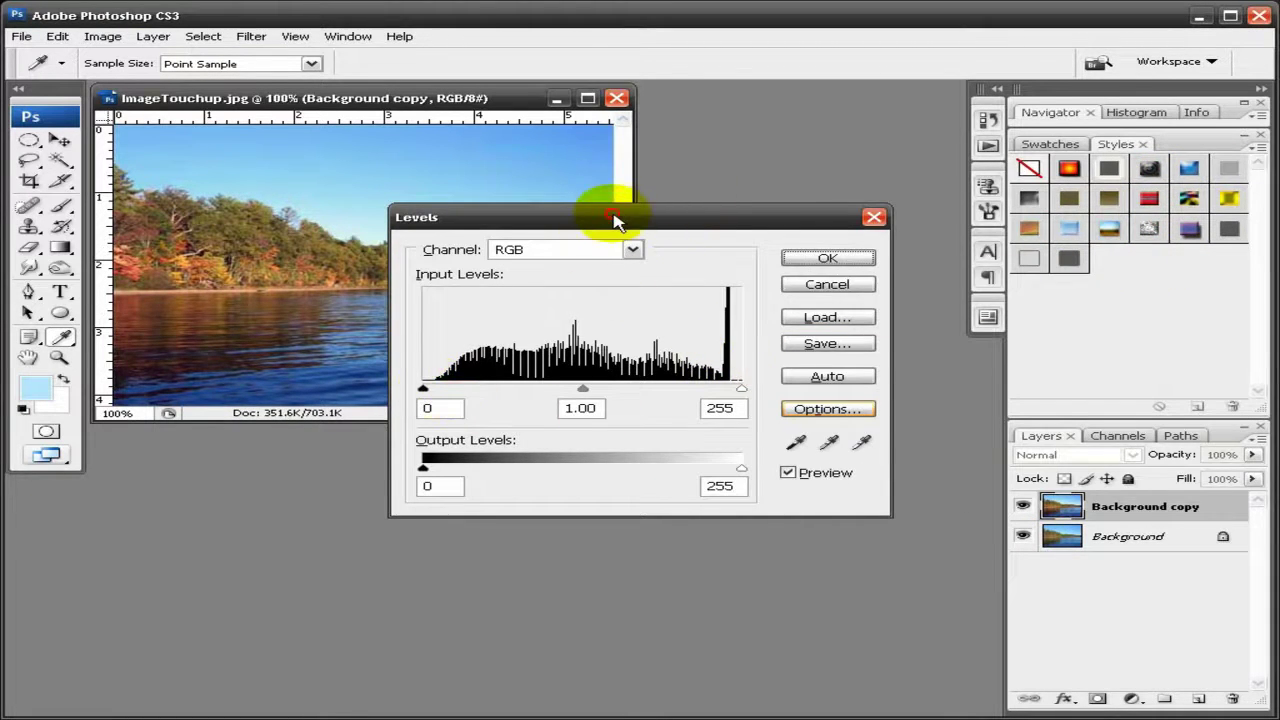
Preview shadow clipping, then set the black point from the dark shoreline trees.
drag(615, 220, 868, 253)
key(alt)
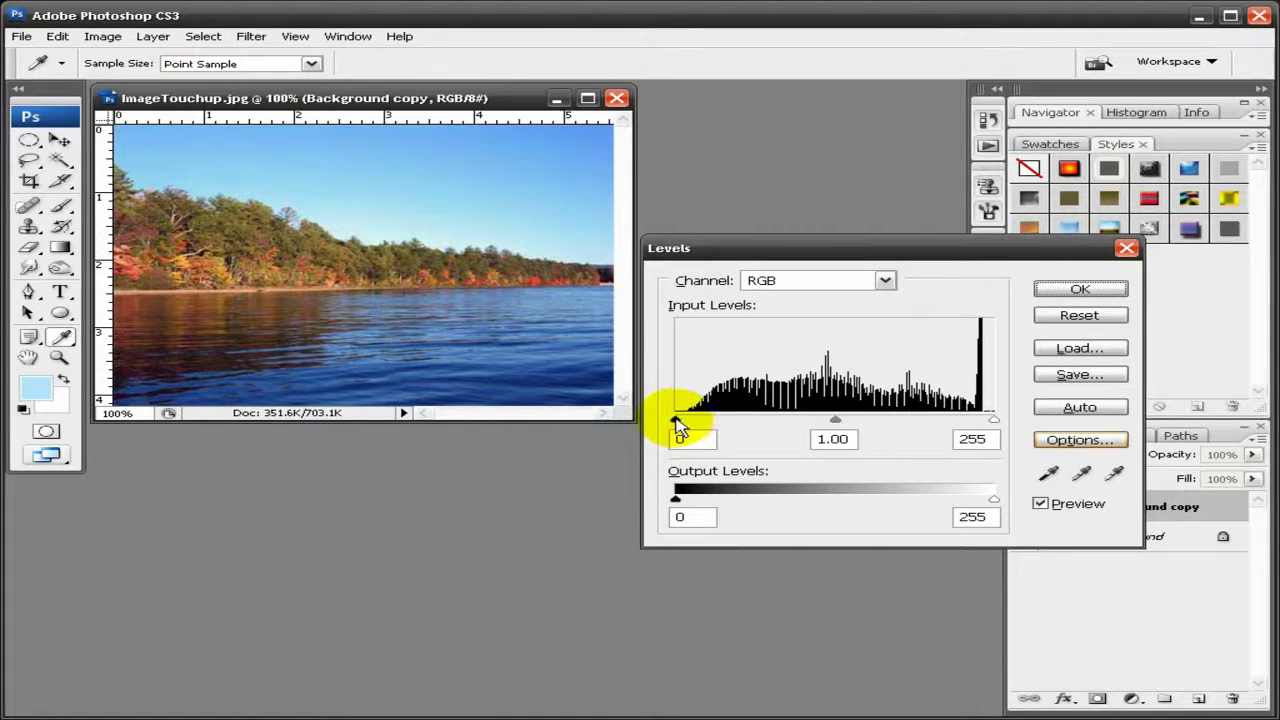
drag(677, 421, 685, 424)
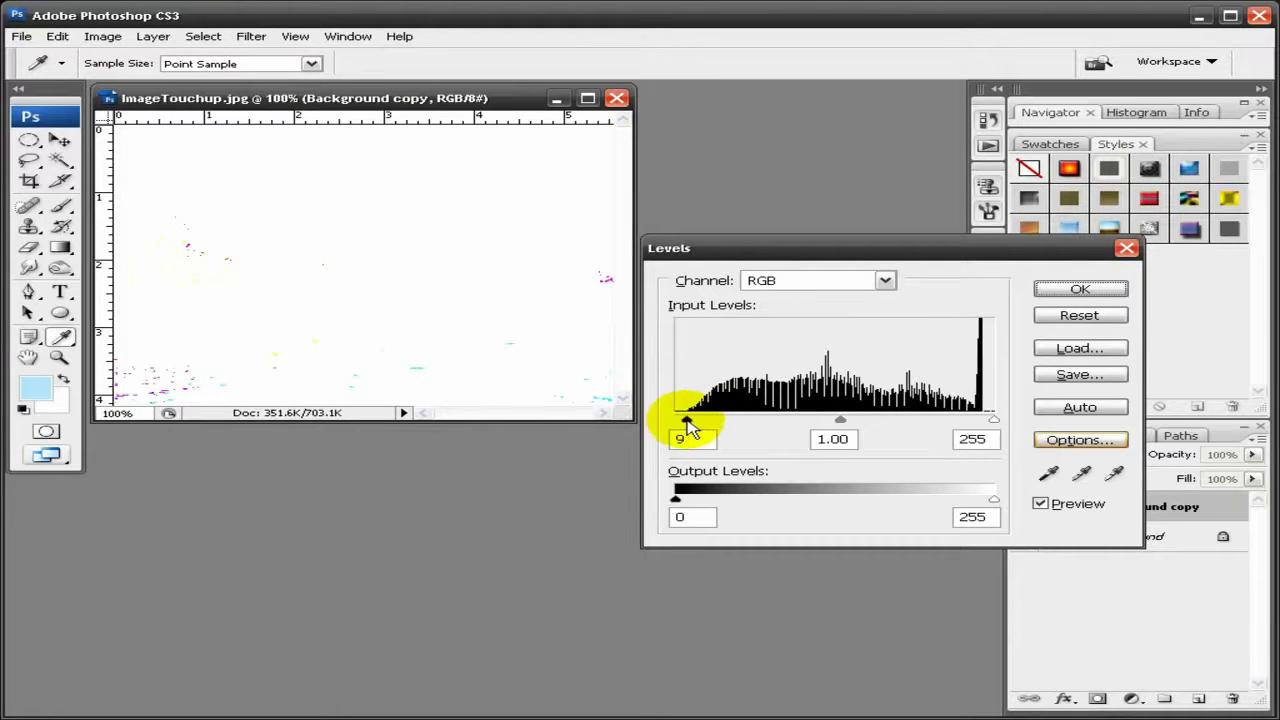
drag(687, 425, 676, 428)
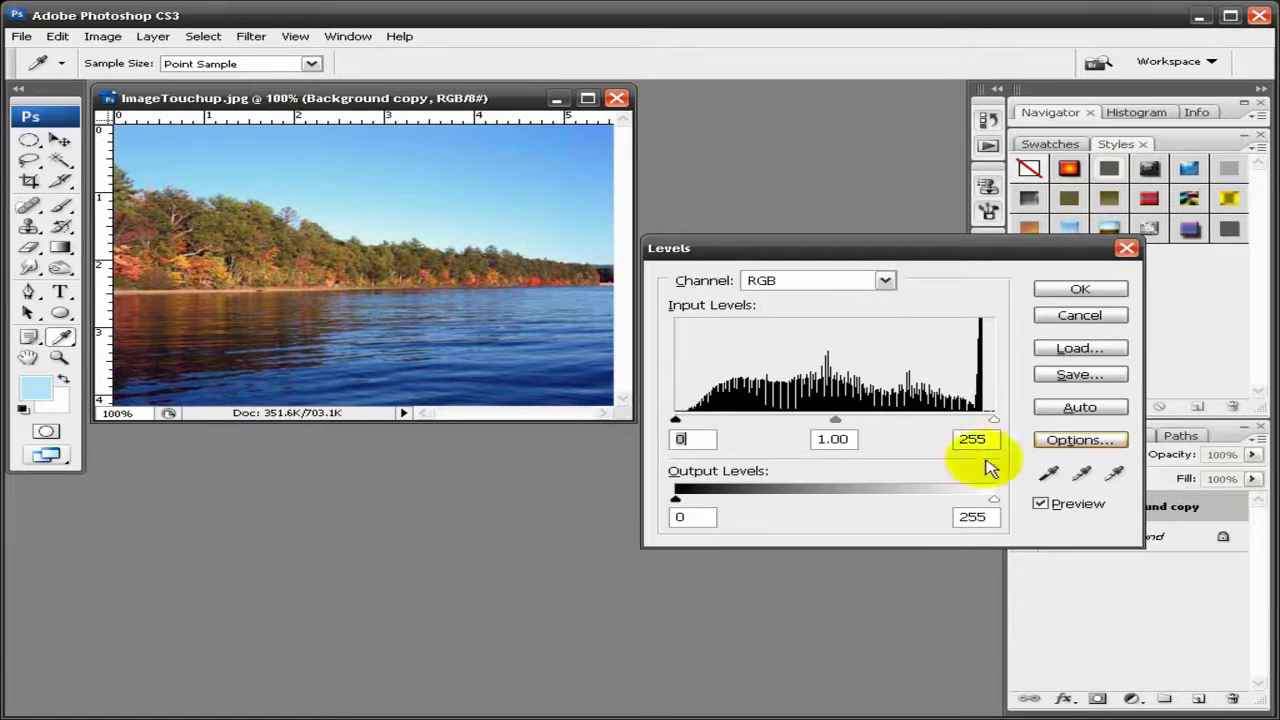
click(1049, 475)
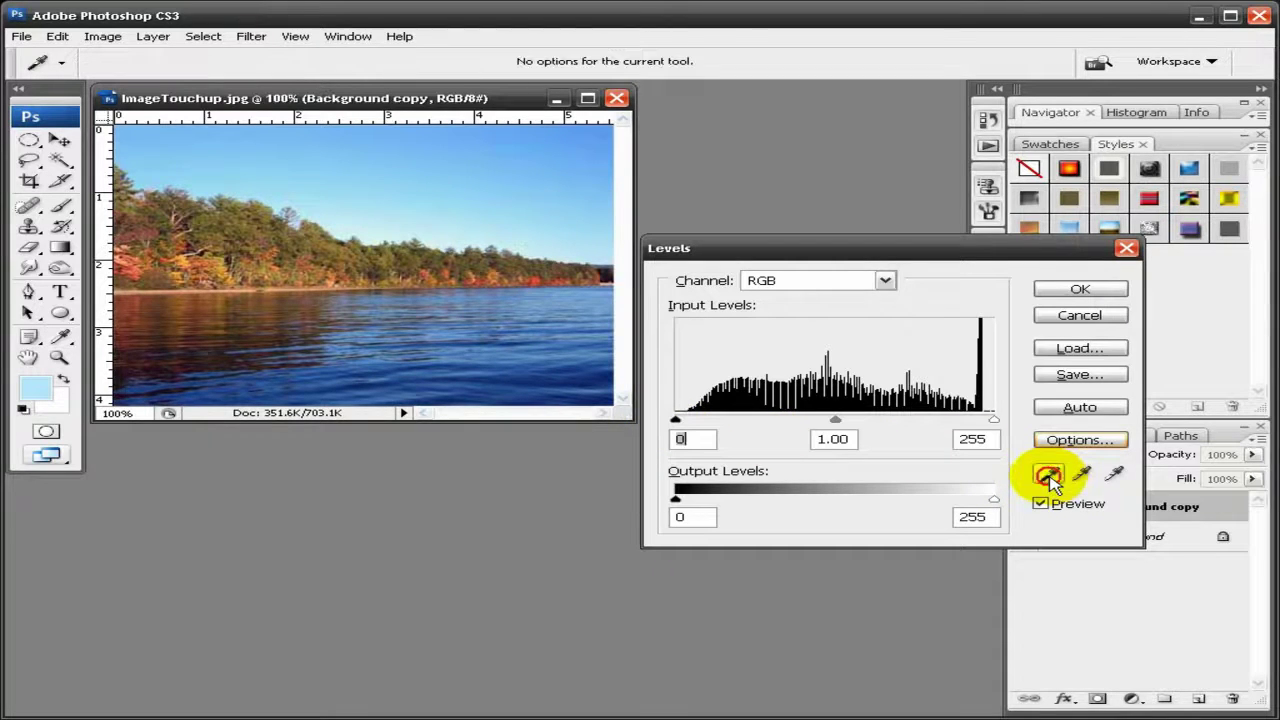
click(607, 276)
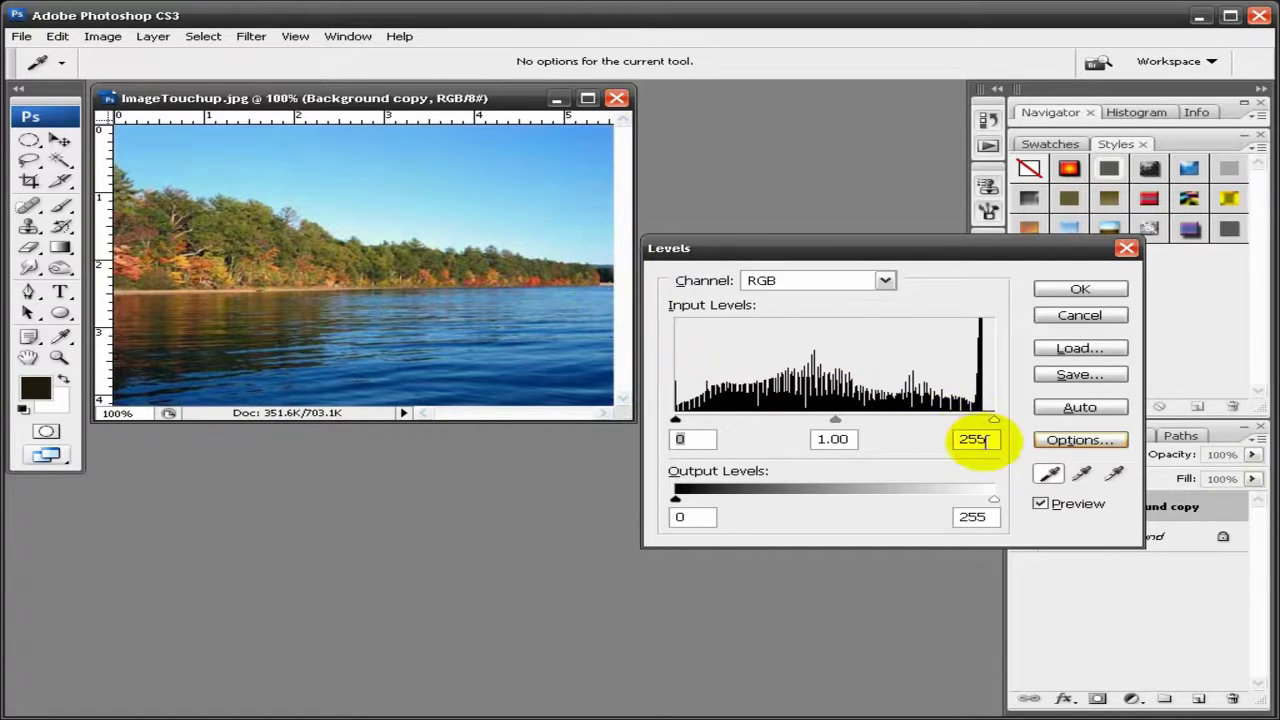
Preview highlight clipping, sample the white point from the photo, and apply Levels.
key(alt)
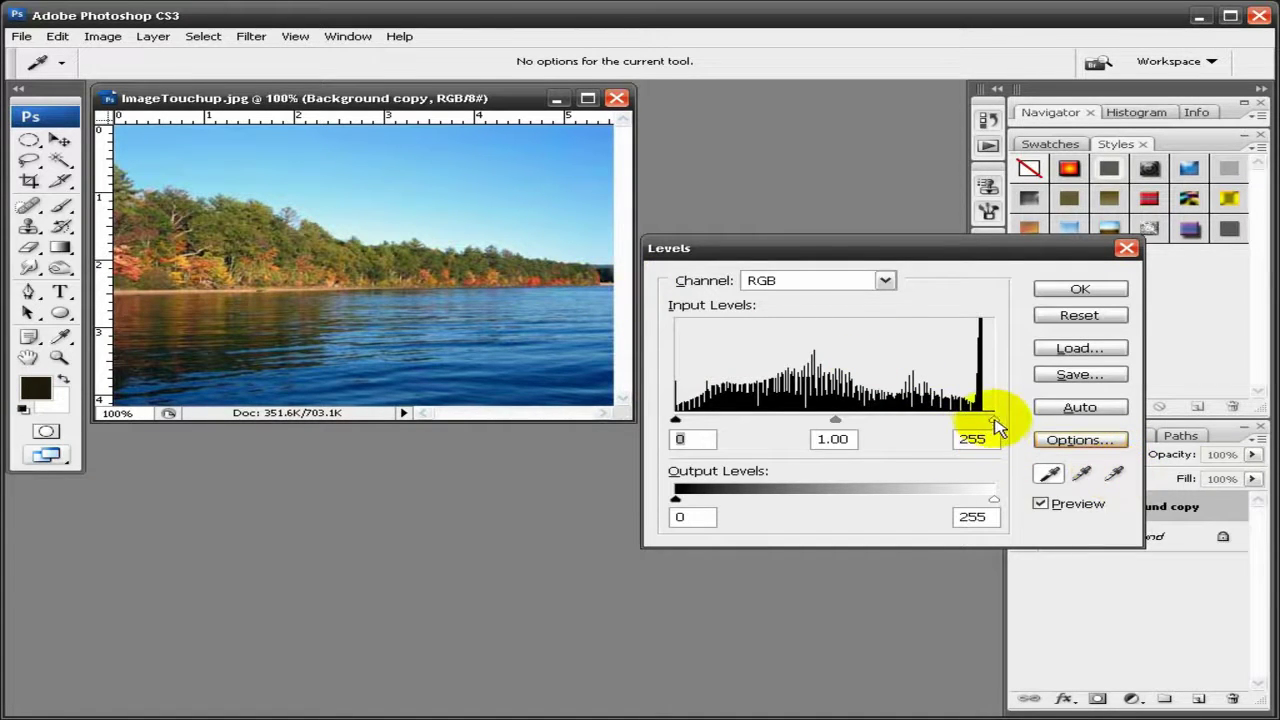
mouse_move(998, 425)
mouse_down()
mouse_move(982, 428)
mouse_move(1000, 428)
mouse_up()
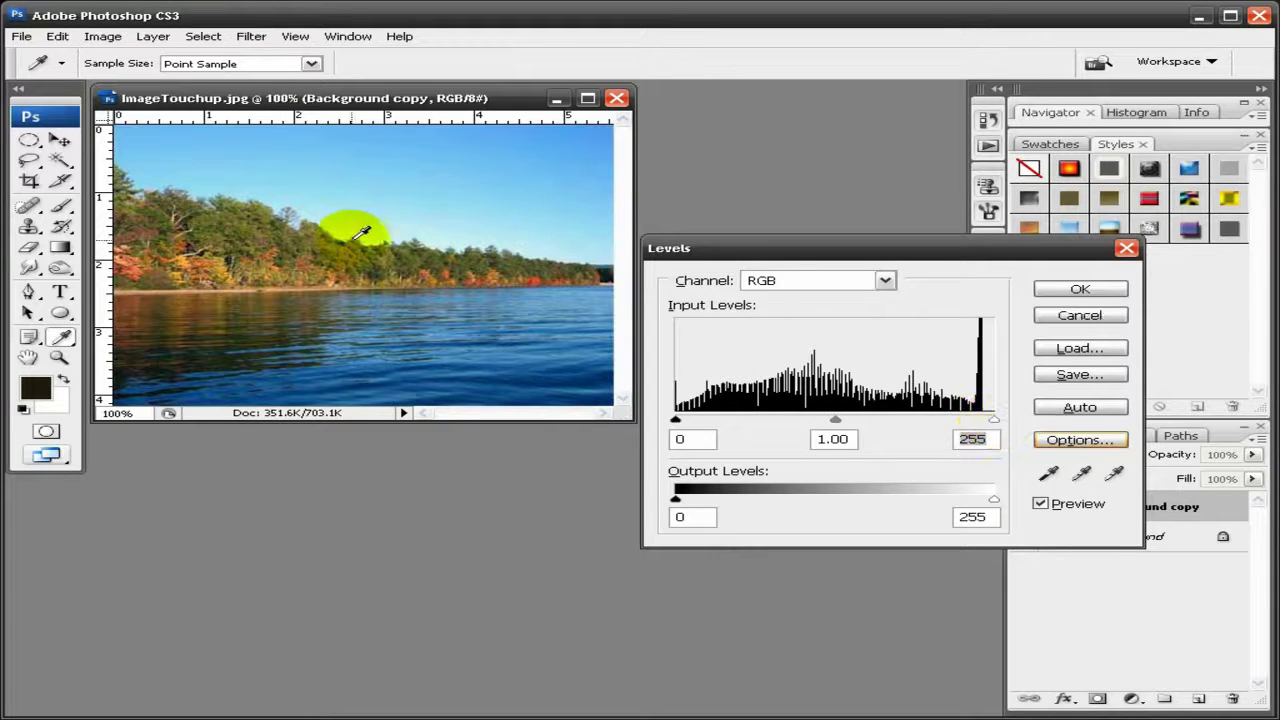
click(1114, 473)
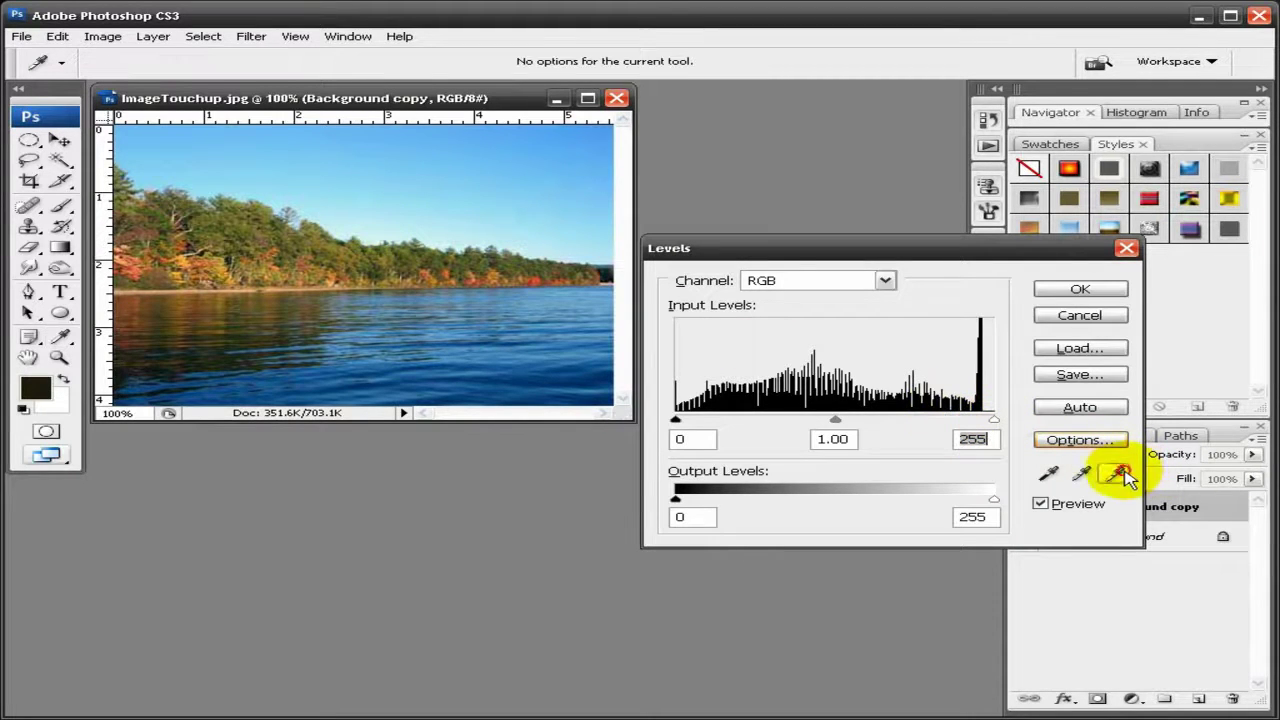
click(368, 240)
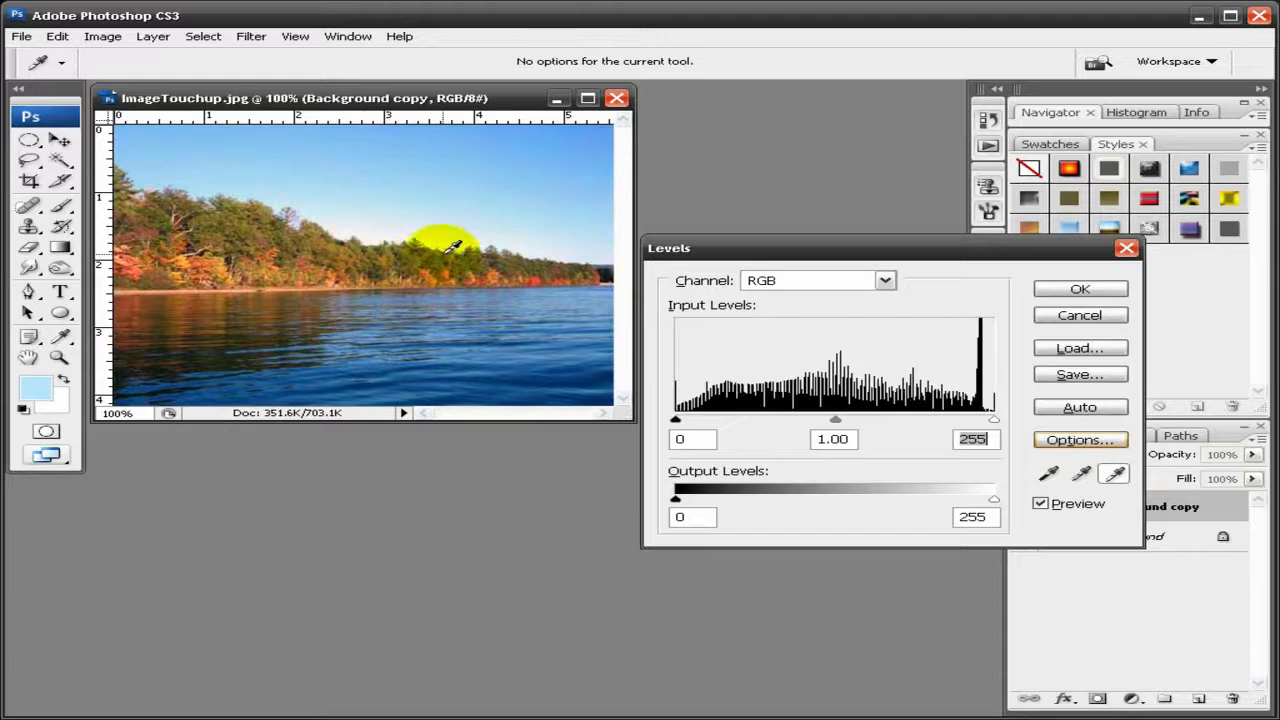
click(1100, 291)
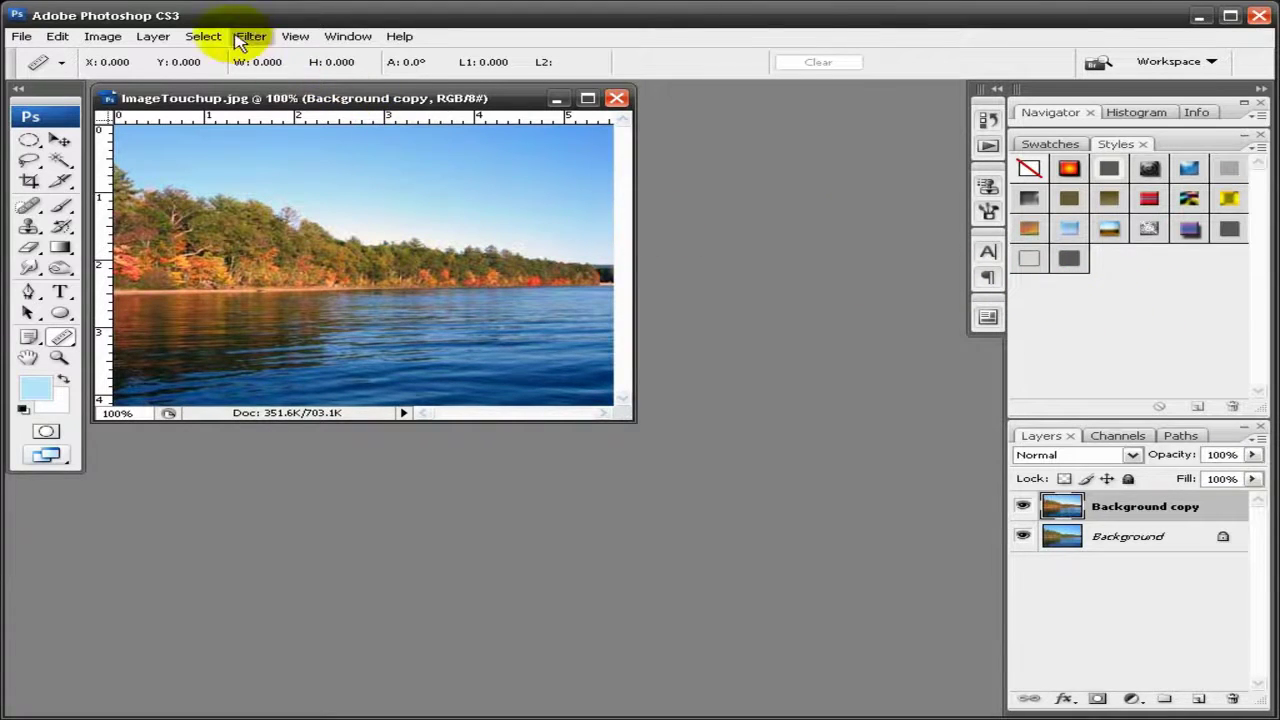
Set the Background copy's Hue/Saturation saturation to +6.
click(114, 40)
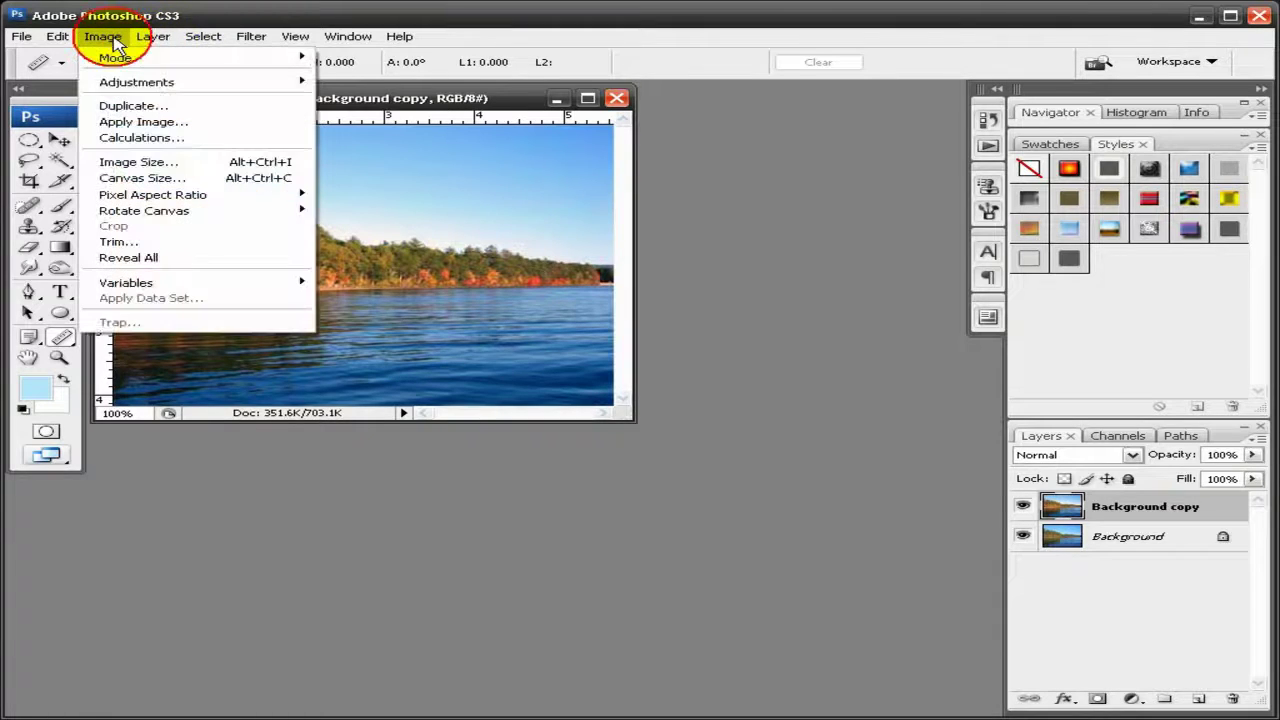
mouse_move(145, 84)
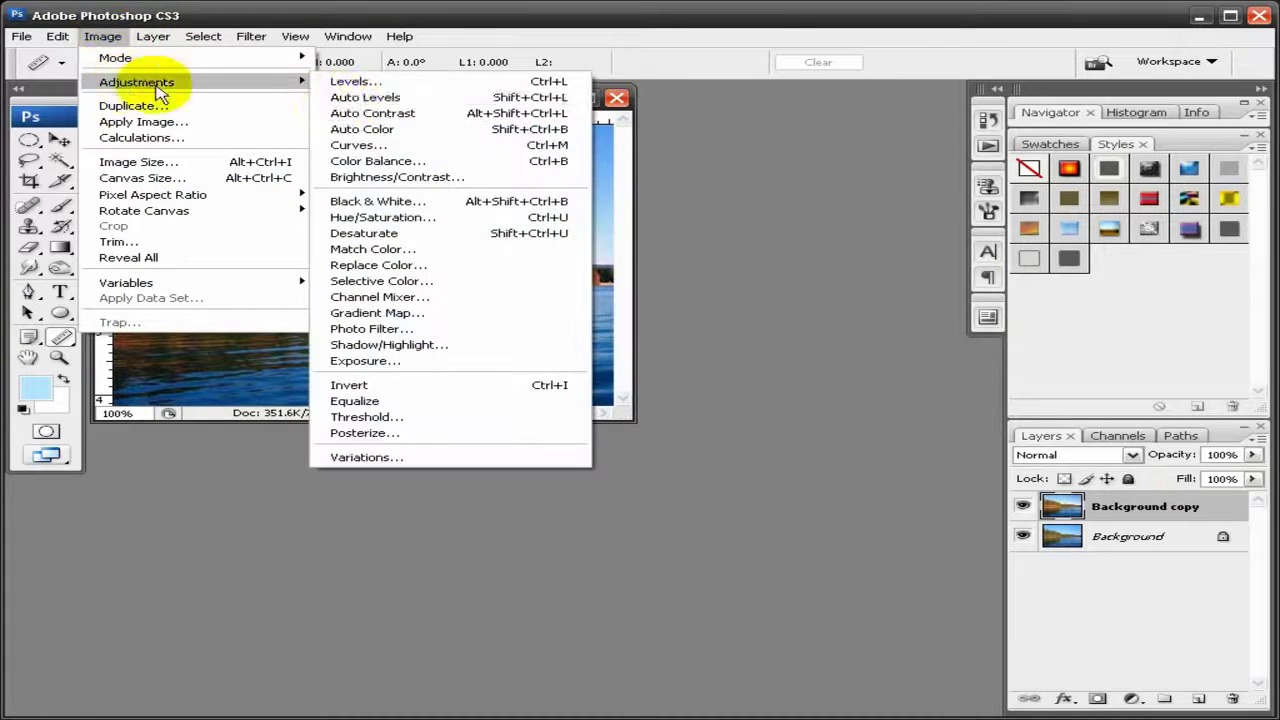
click(407, 218)
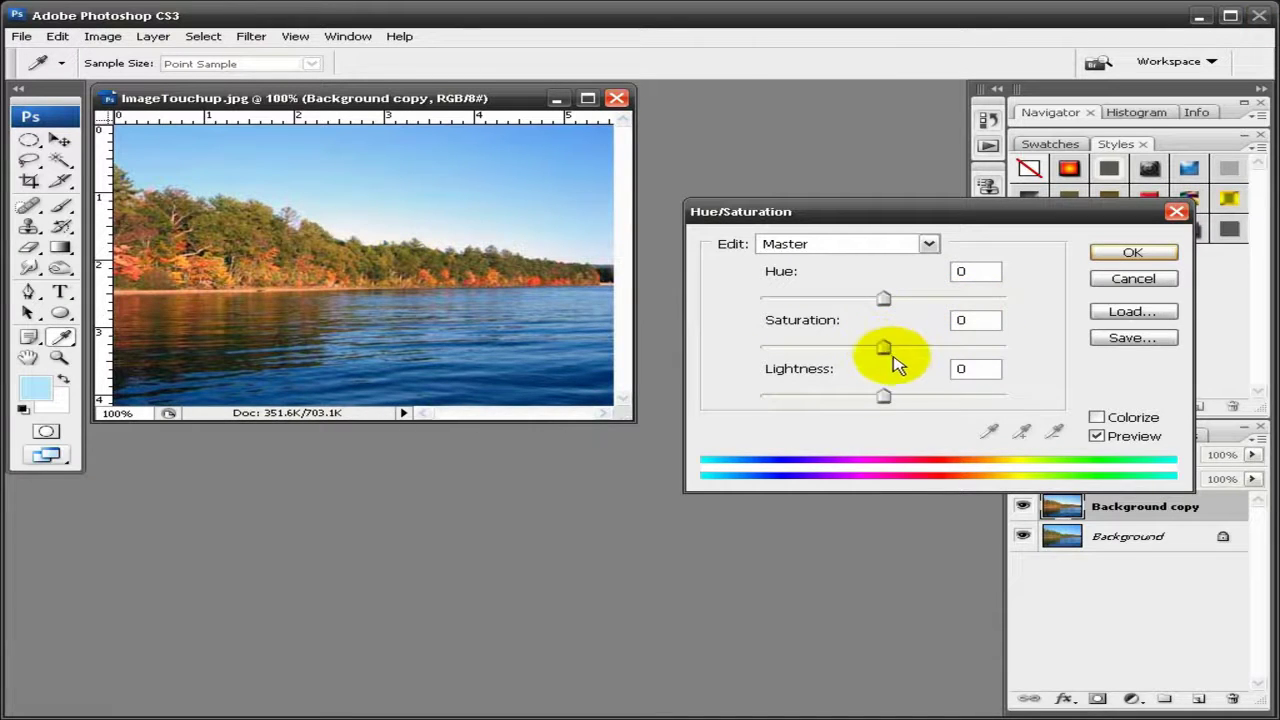
mouse_move(903, 350)
mouse_down()
mouse_move(1005, 360)
mouse_move(900, 357)
mouse_up()
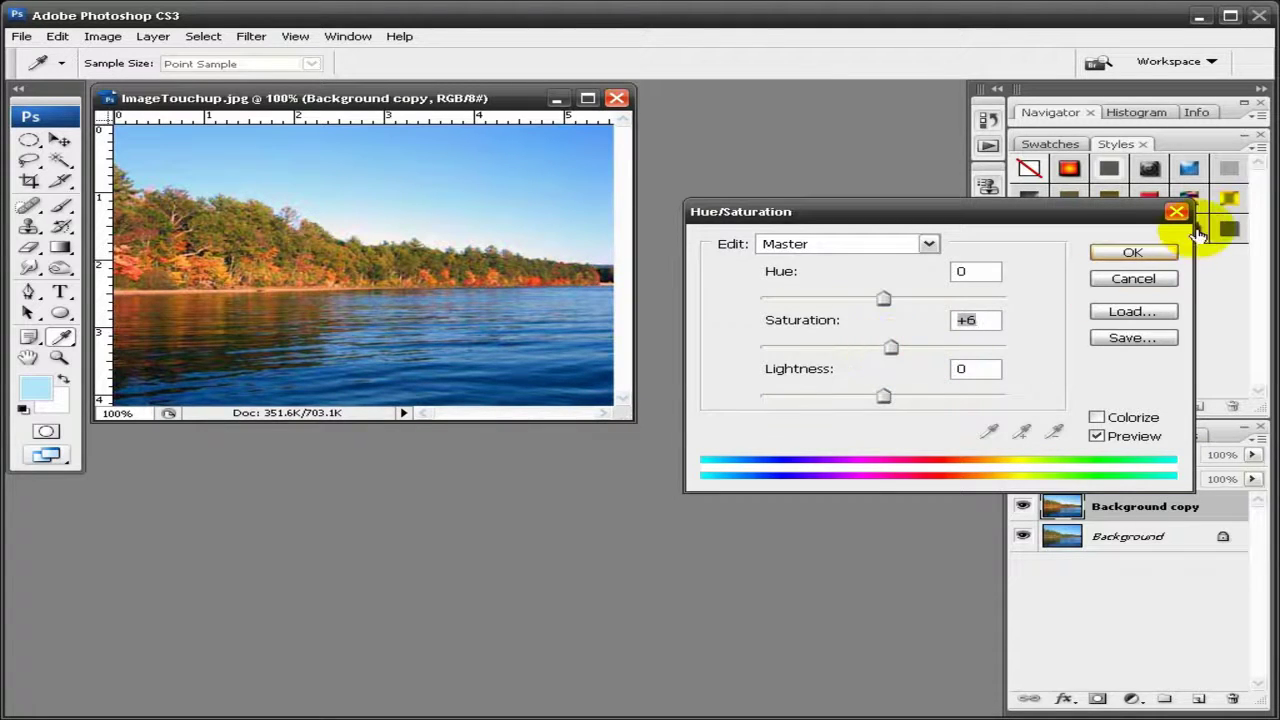
click(1132, 253)
key(shift+i)
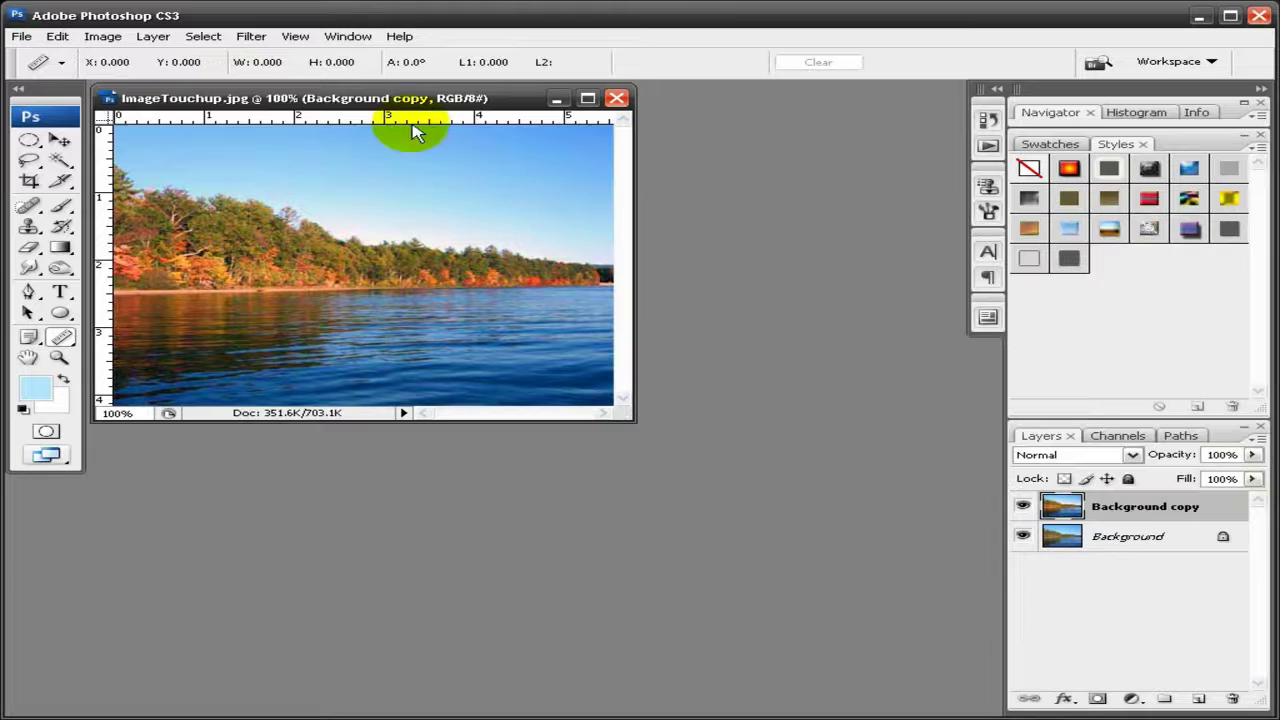
Apply Unsharp Mask with amount 100%, radius 1.0 pixels and threshold 0 levels.
click(258, 36)
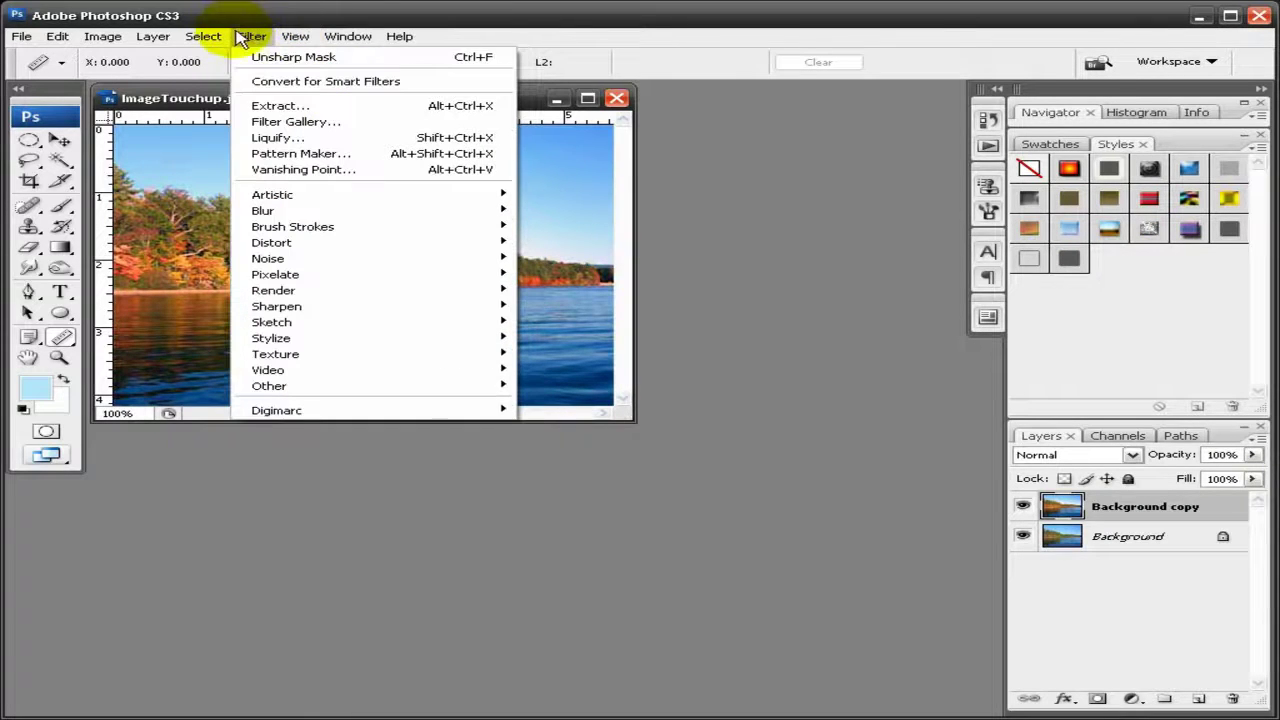
mouse_move(477, 314)
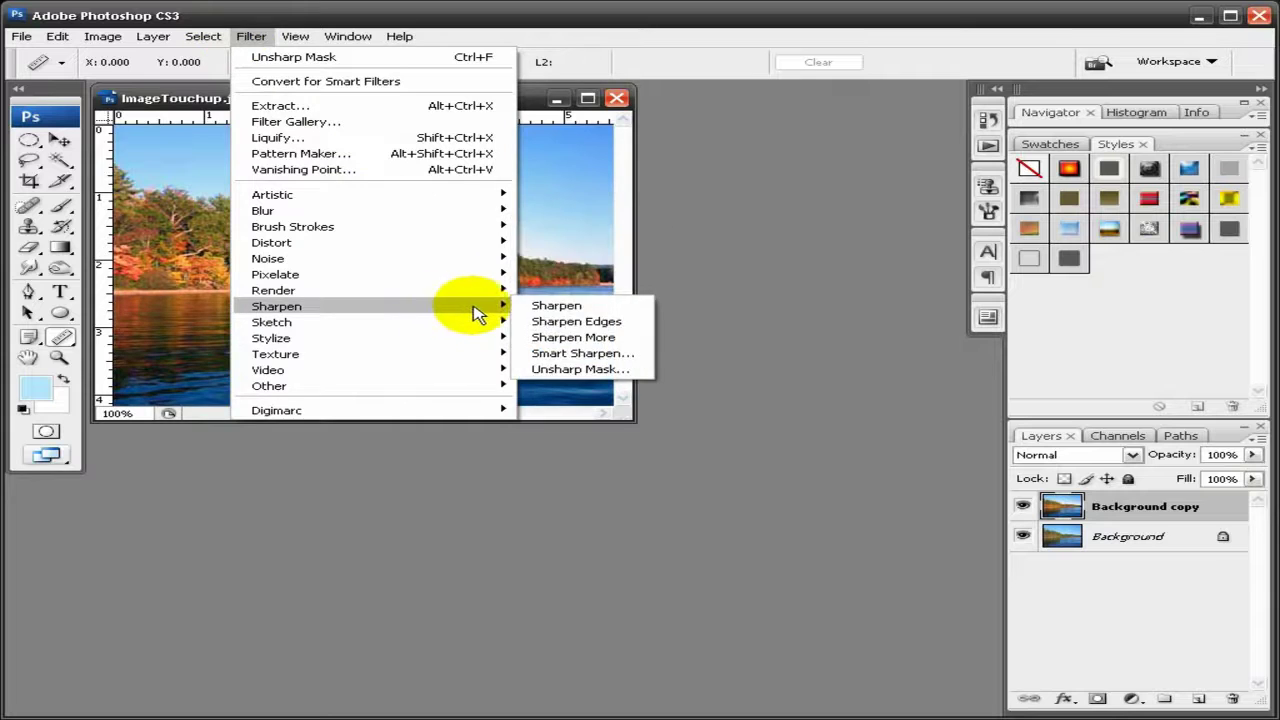
click(580, 369)
drag(678, 175, 864, 162)
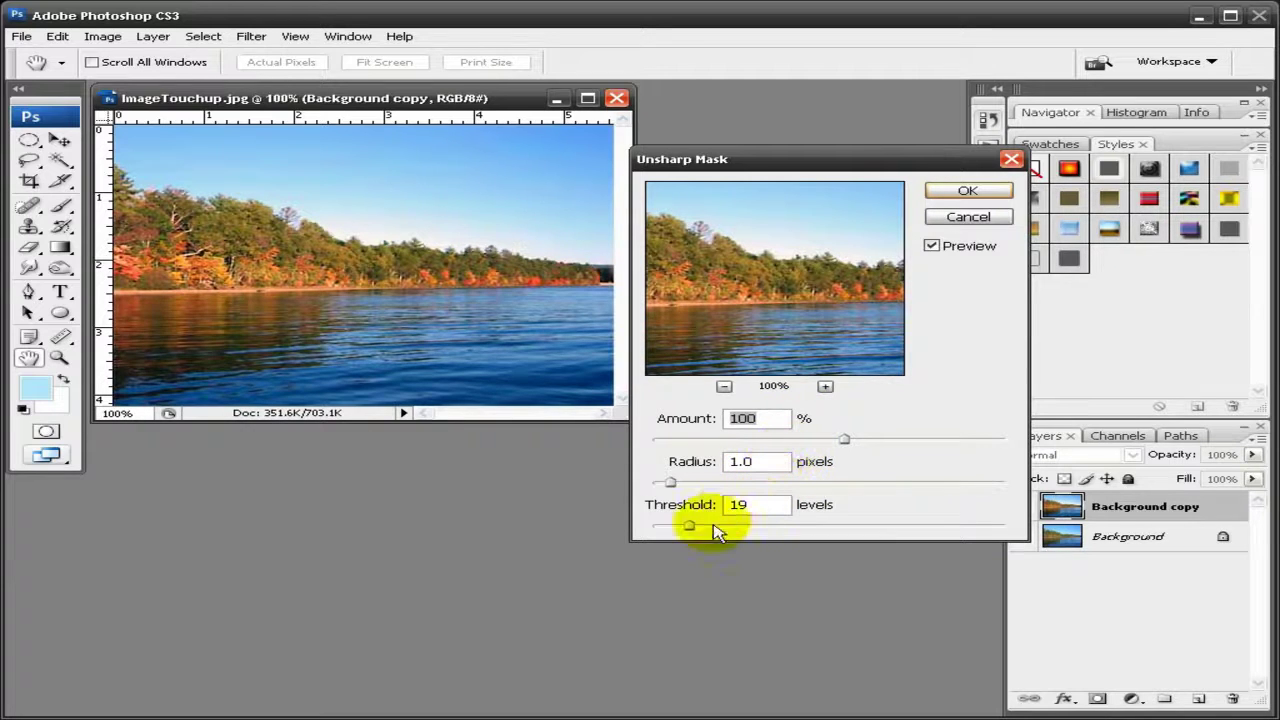
drag(713, 527, 614, 526)
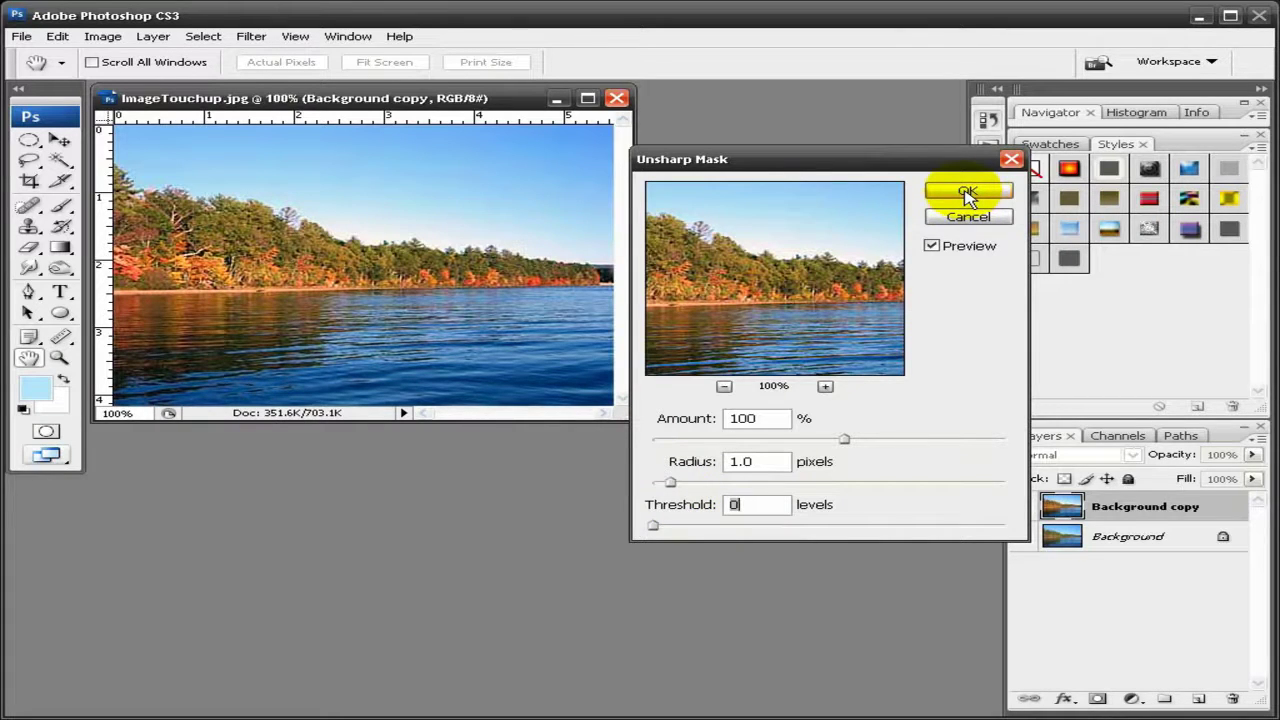
click(967, 192)
key(i)
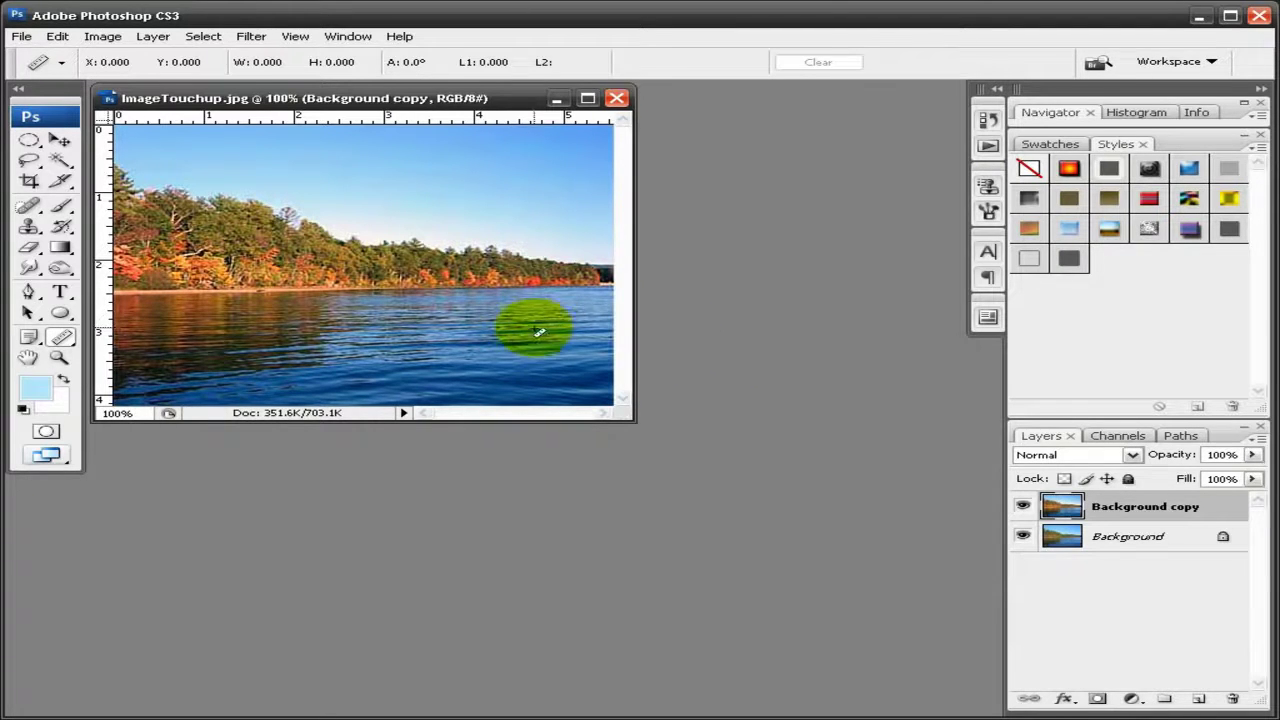
click(1022, 510)
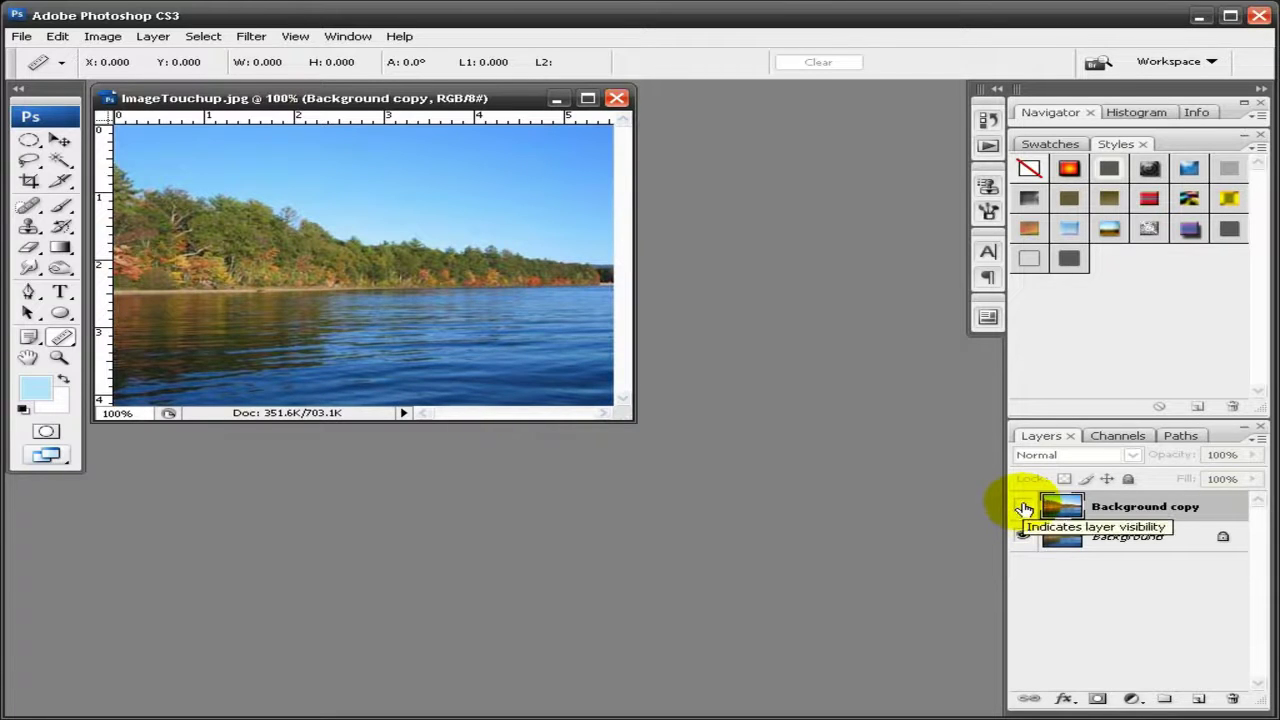
click(1022, 507)
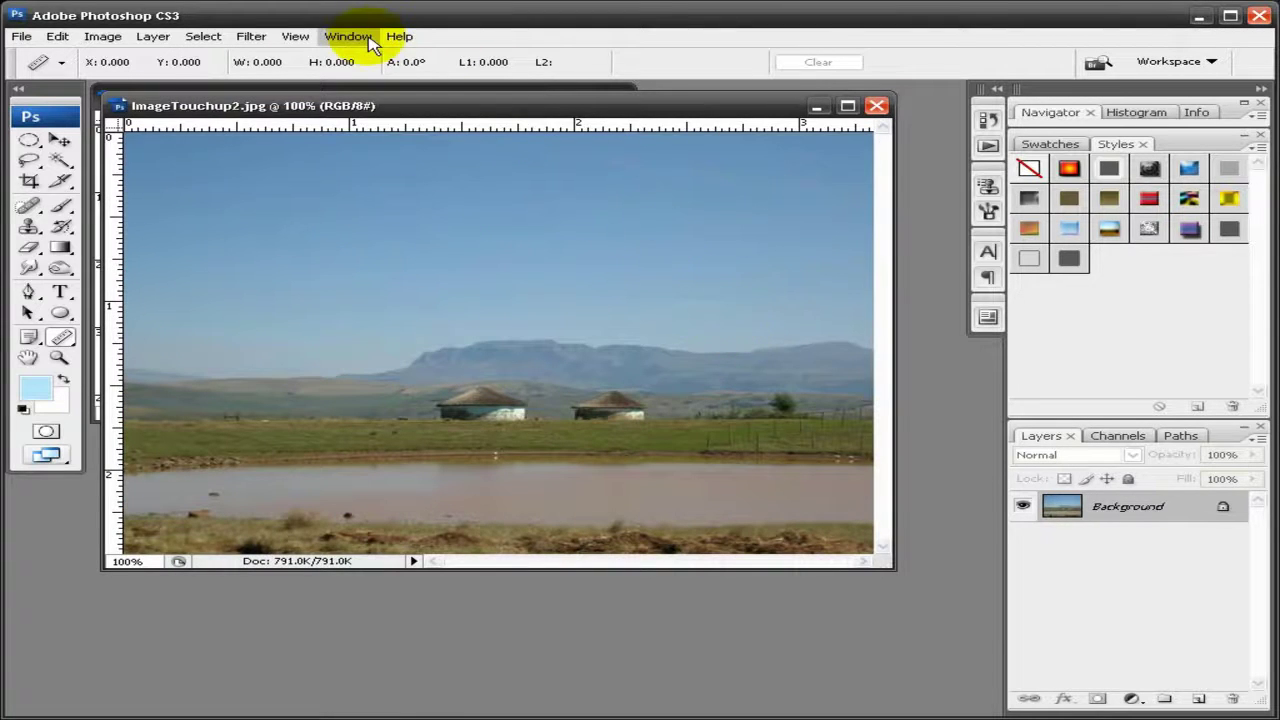
In Levels for the hut photo, preview shadow clipping and ready black-point sampling.
click(104, 36)
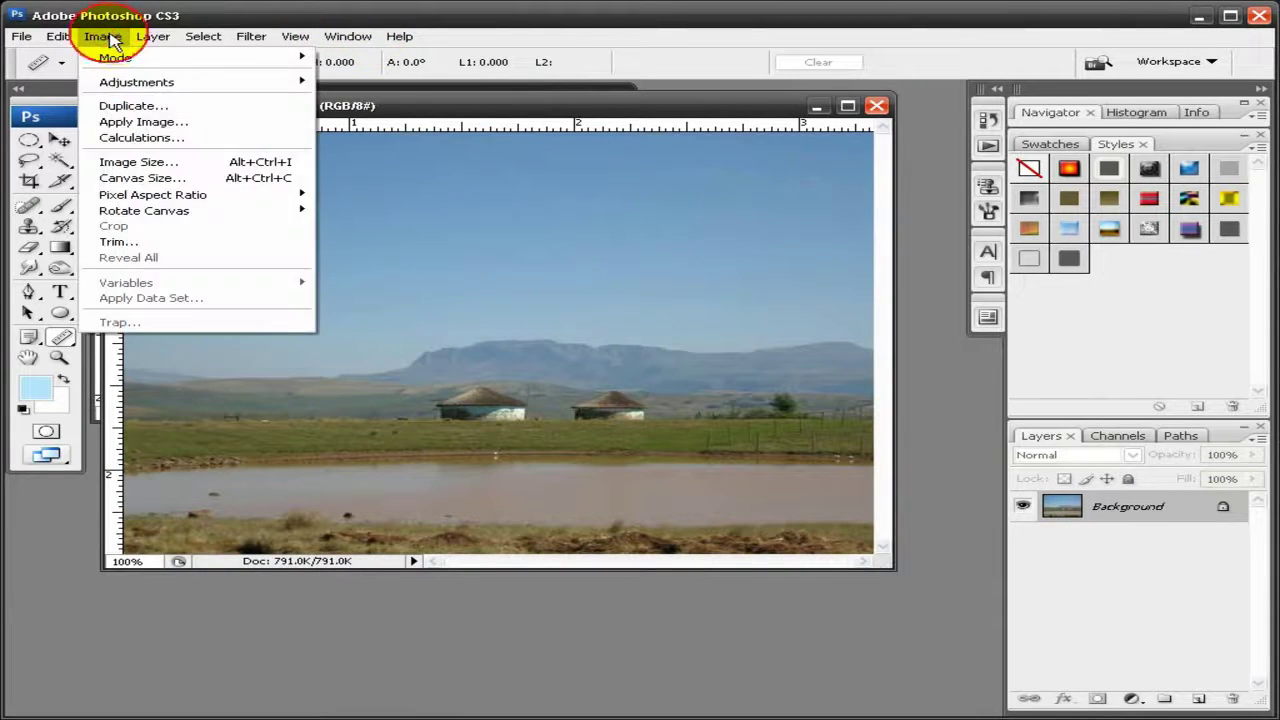
mouse_move(136, 82)
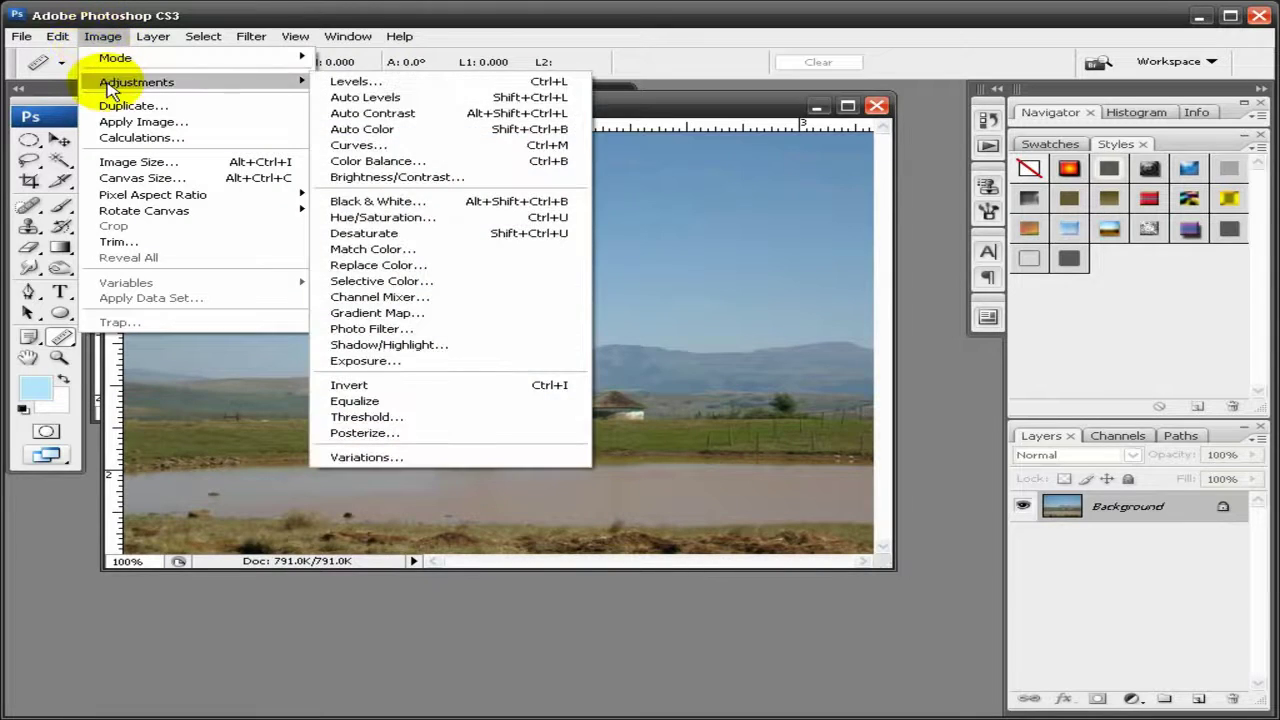
click(353, 84)
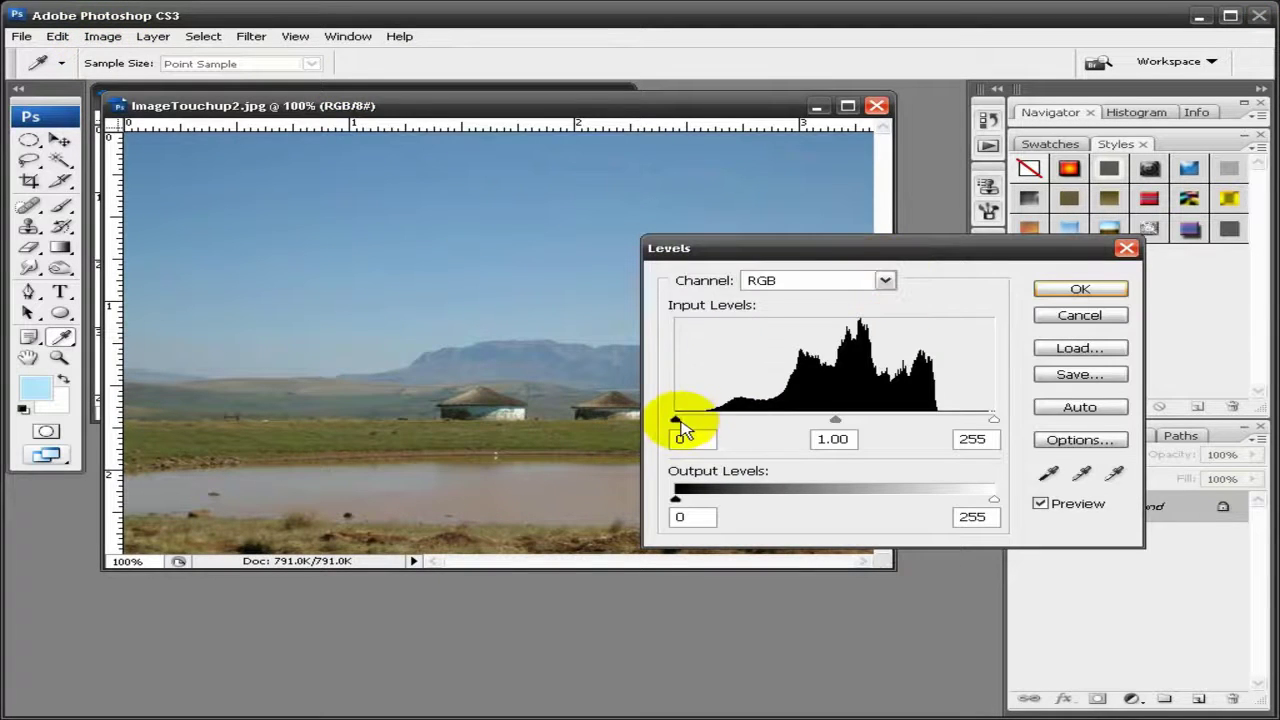
click(1080, 440)
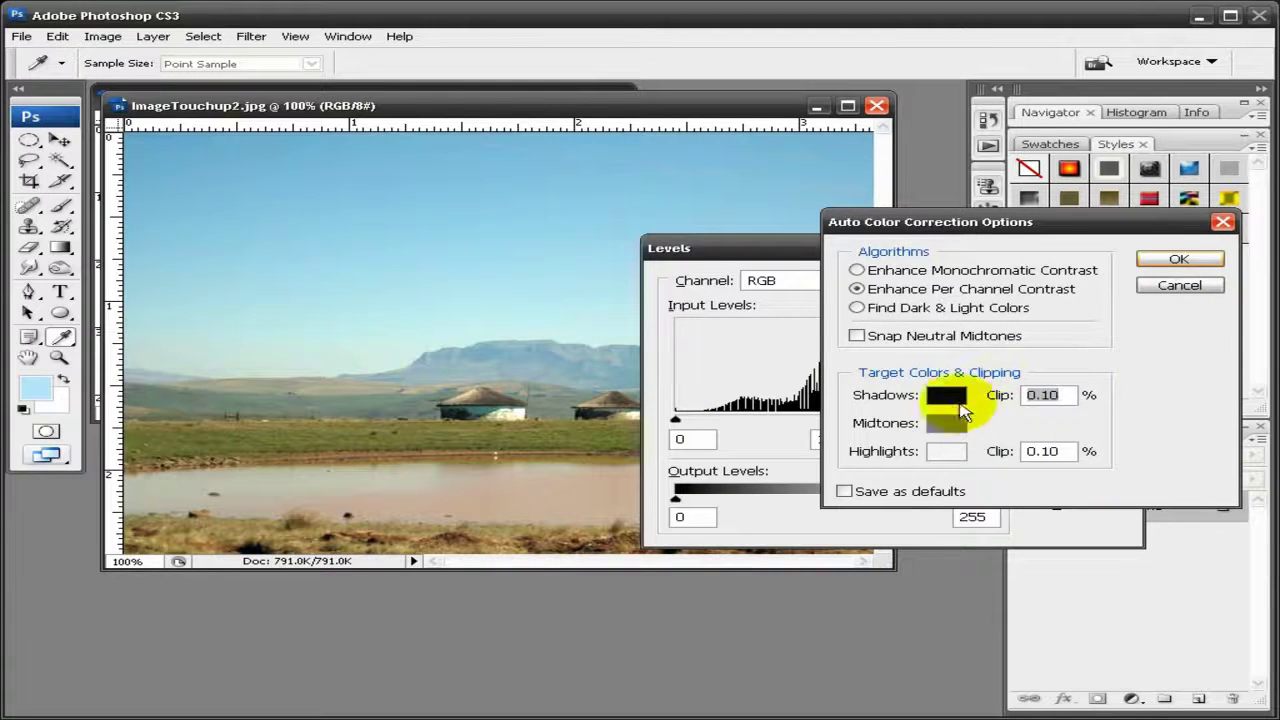
click(1180, 286)
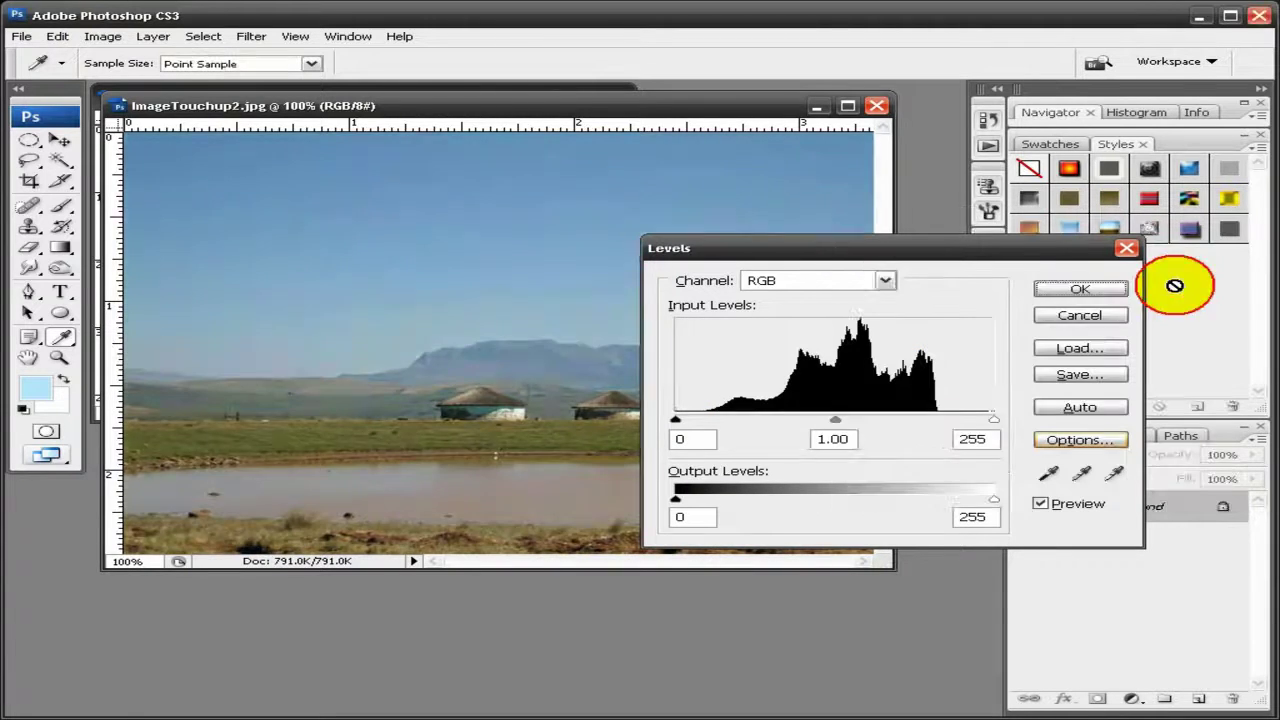
mouse_move(676, 428)
mouse_down()
mouse_move(702, 425)
mouse_move(666, 423)
mouse_up()
click(1048, 473)
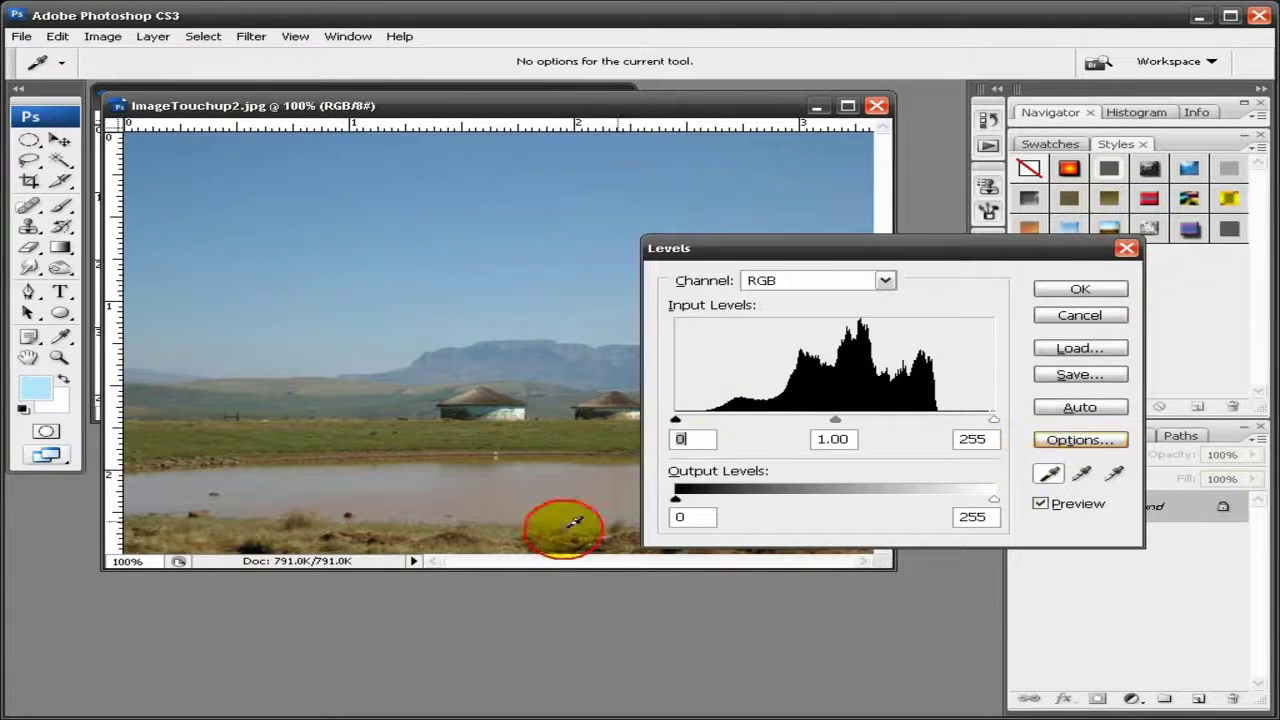
Preview highlight clipping, set the white point from the white hut wall, and apply.
drag(970, 248, 1102, 282)
drag(1126, 453, 1137, 463)
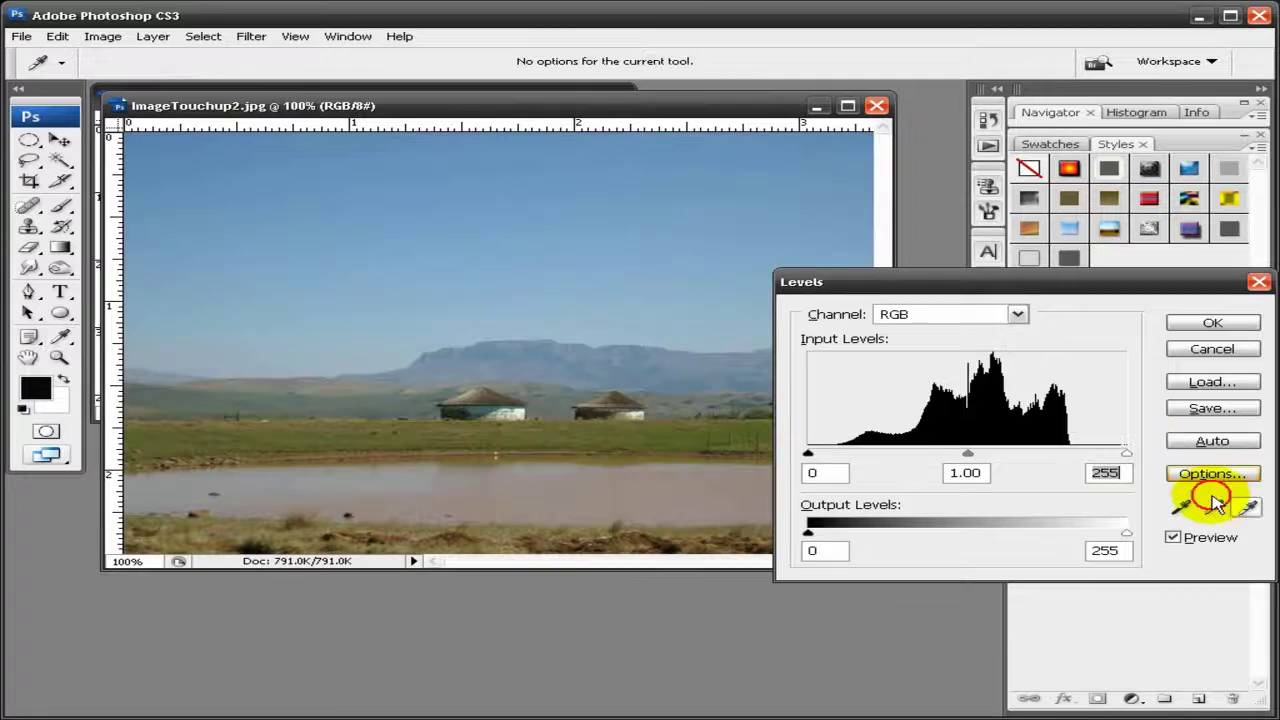
click(1247, 507)
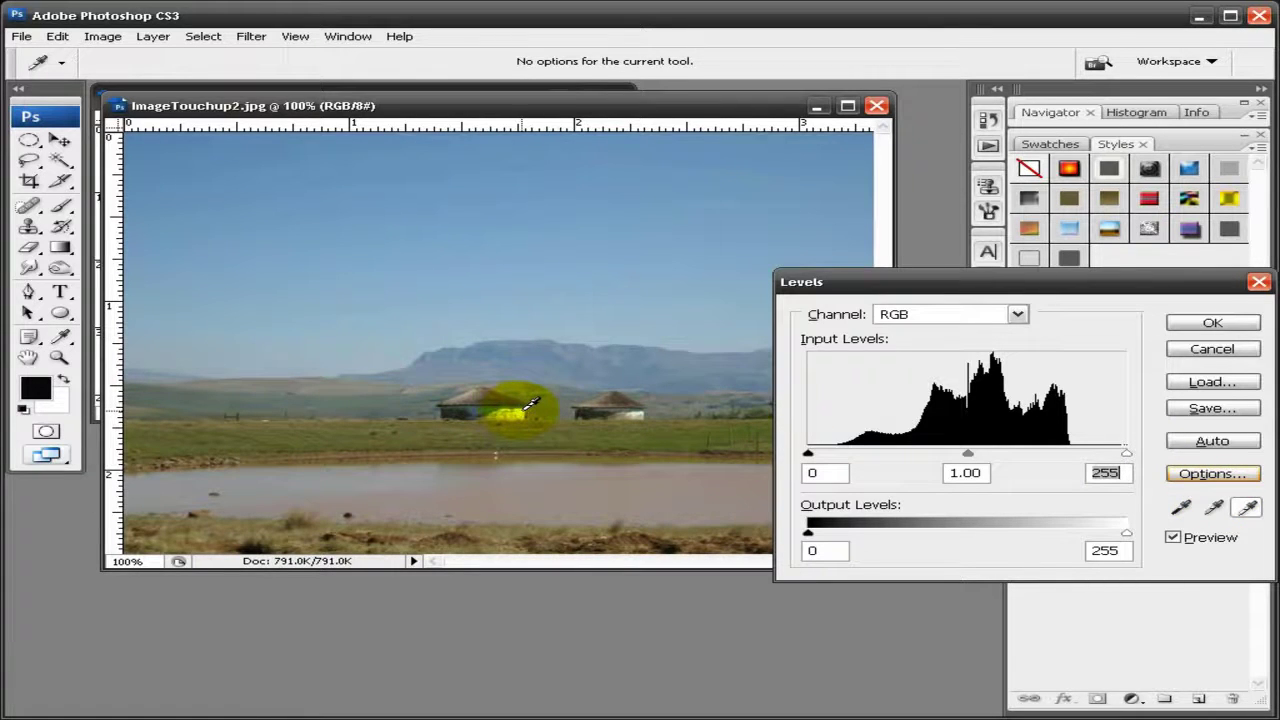
click(530, 403)
click(1203, 324)
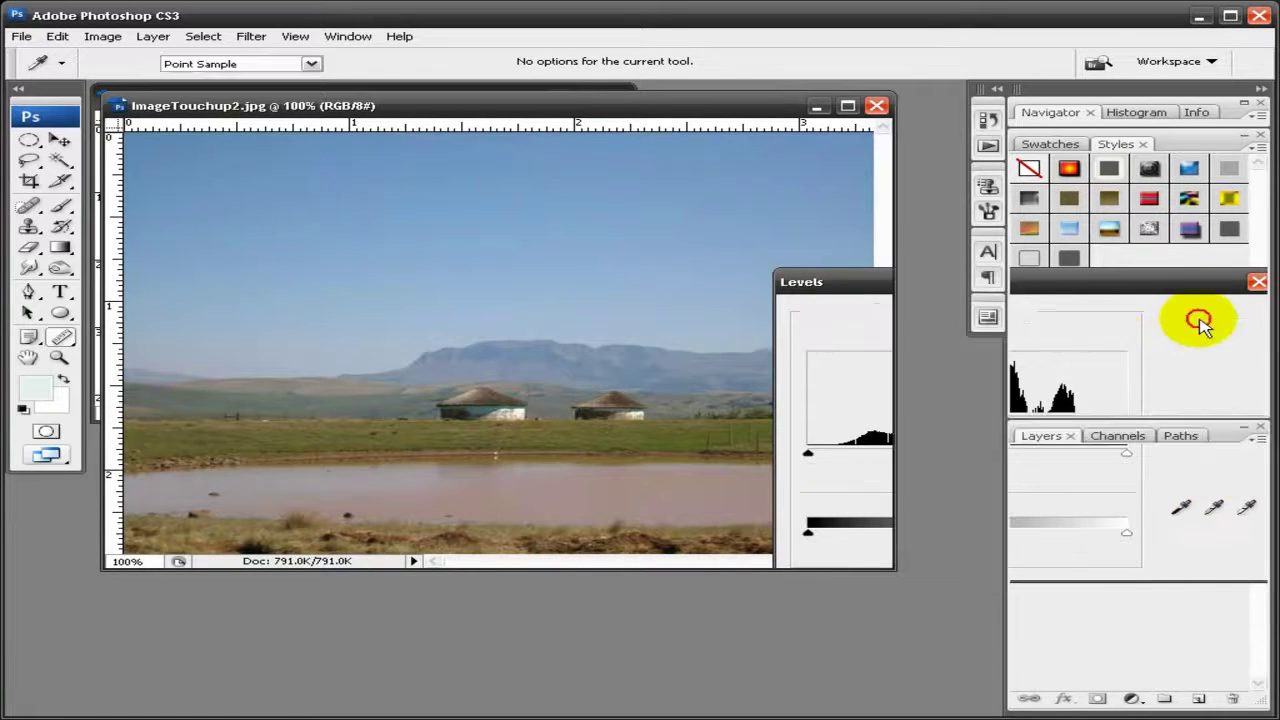
Raise the hut photo's saturation in Hue/Saturation for more vivid grass and sky.
key(shift+i)
click(103, 36)
mouse_move(145, 81)
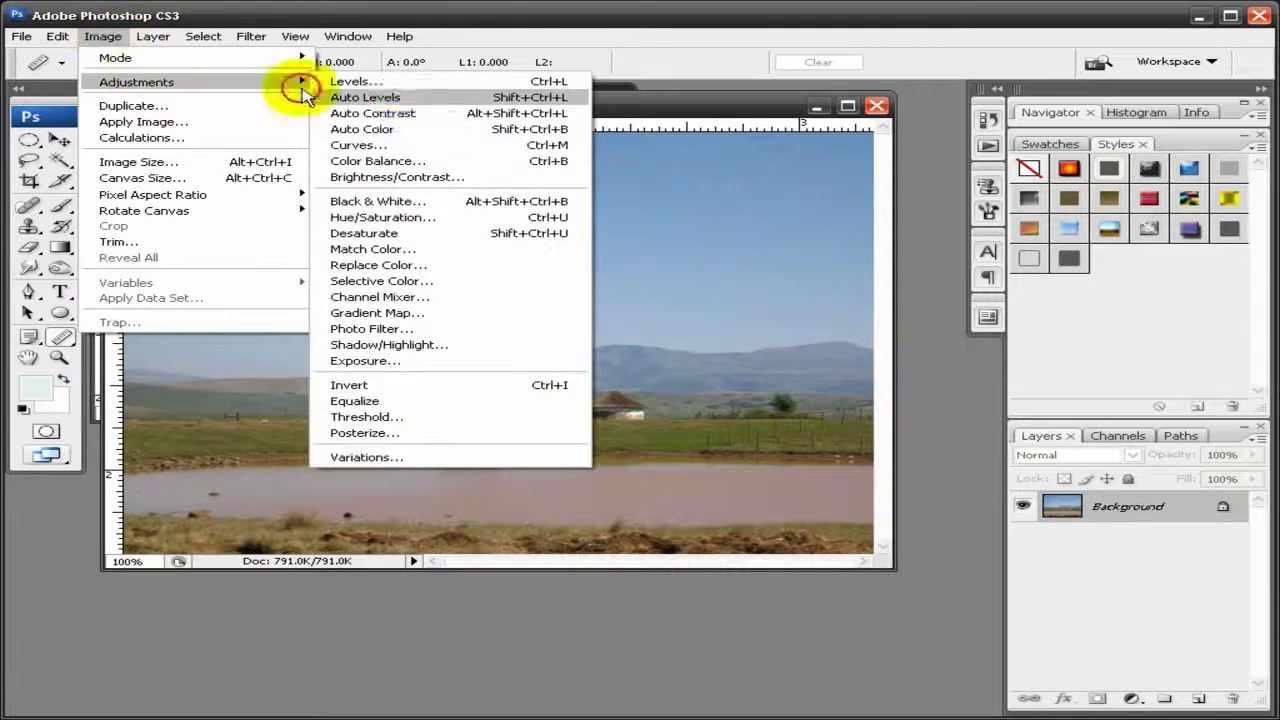
click(412, 216)
click(971, 320)
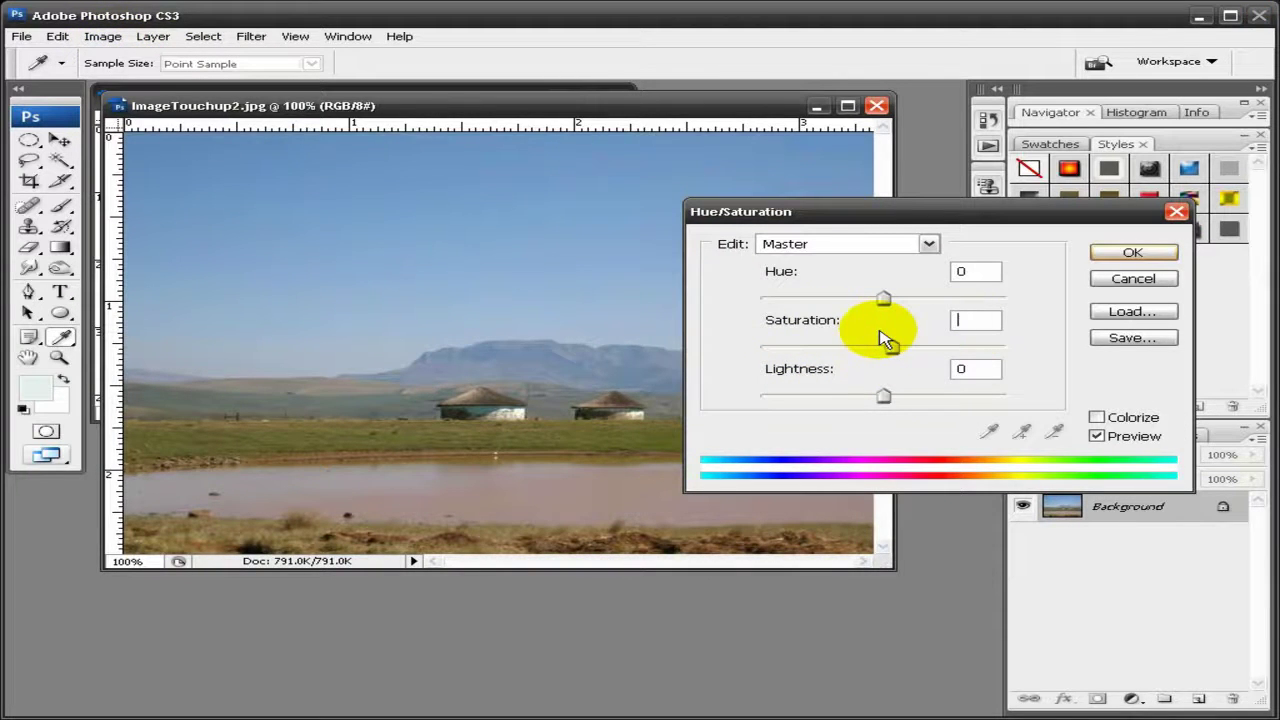
click(1132, 252)
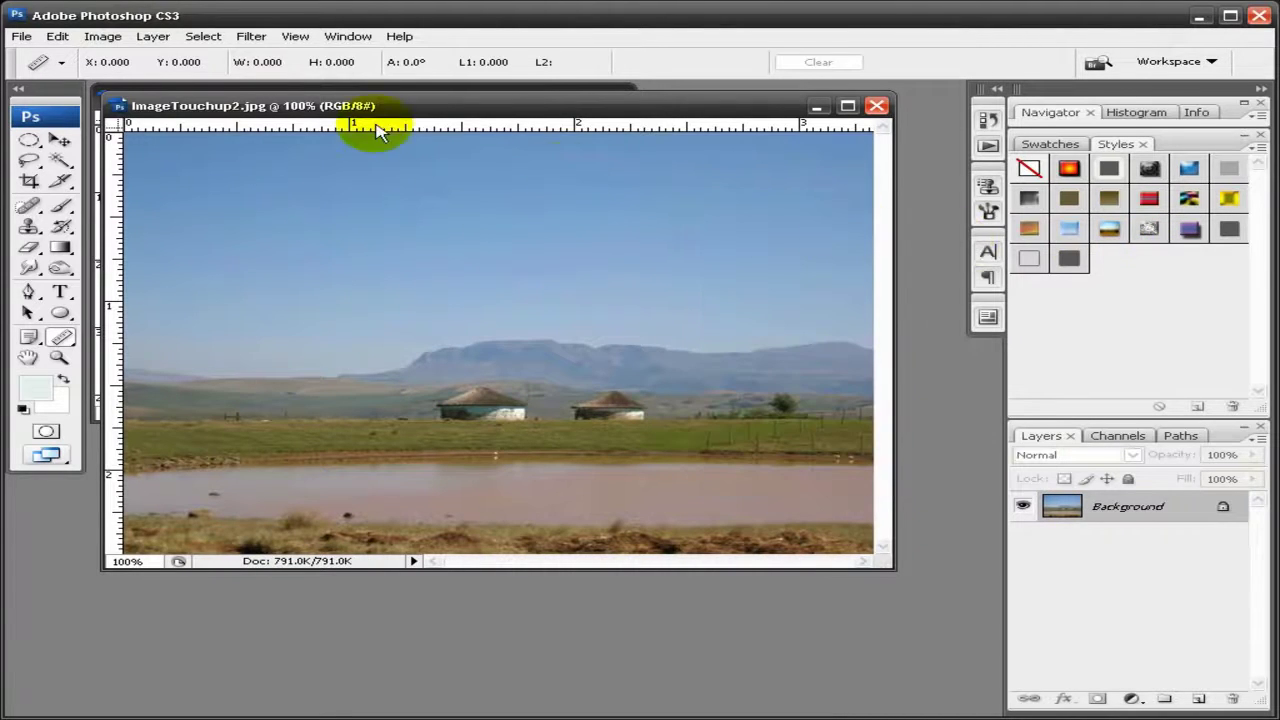
click(245, 36)
click(255, 40)
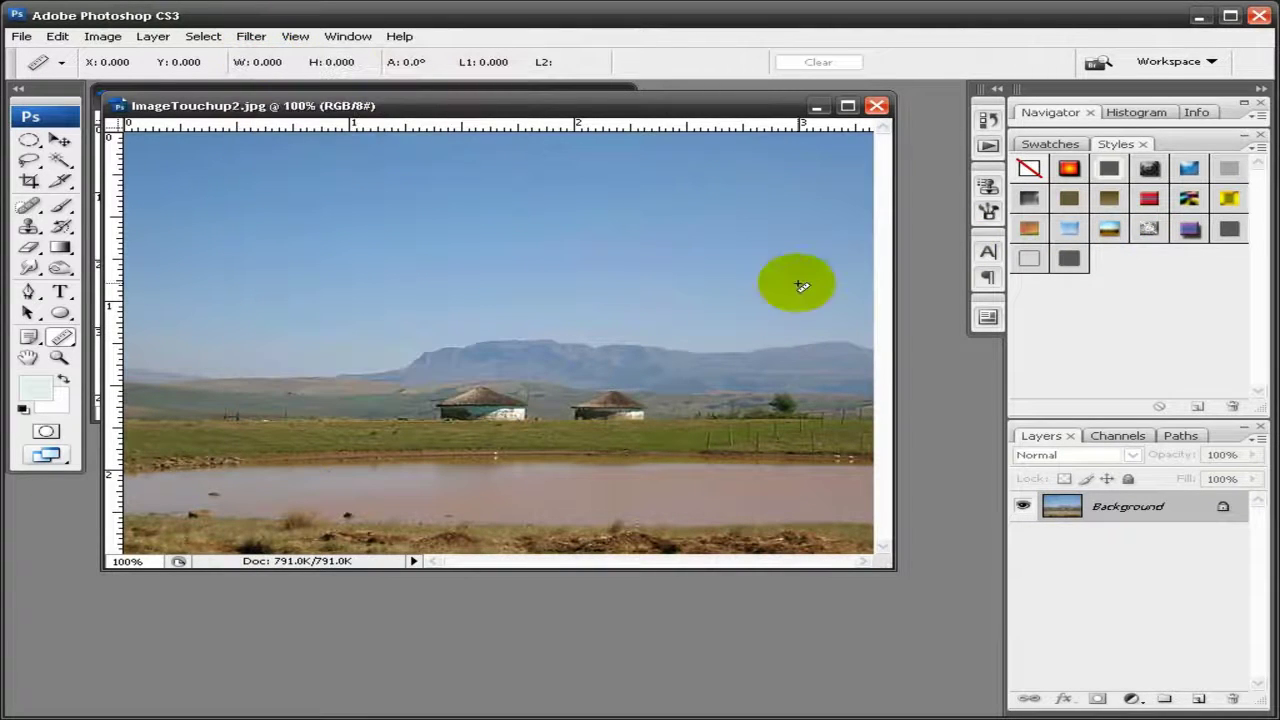